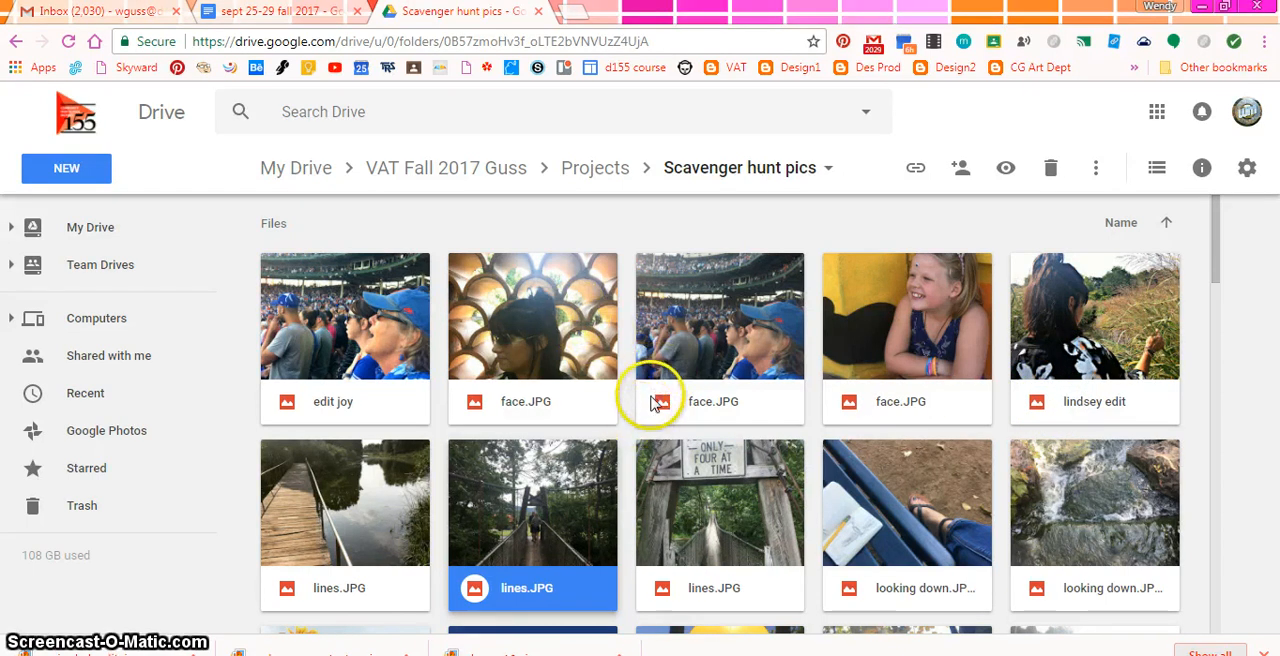
Browse the Scavenger hunt pics folder and preview the dark manmade.JPG photo of the girl holding a glowing light
{"action": "scroll", "coordinate": [650, 405], "scroll_direction": "down", "scroll_amount": 3}
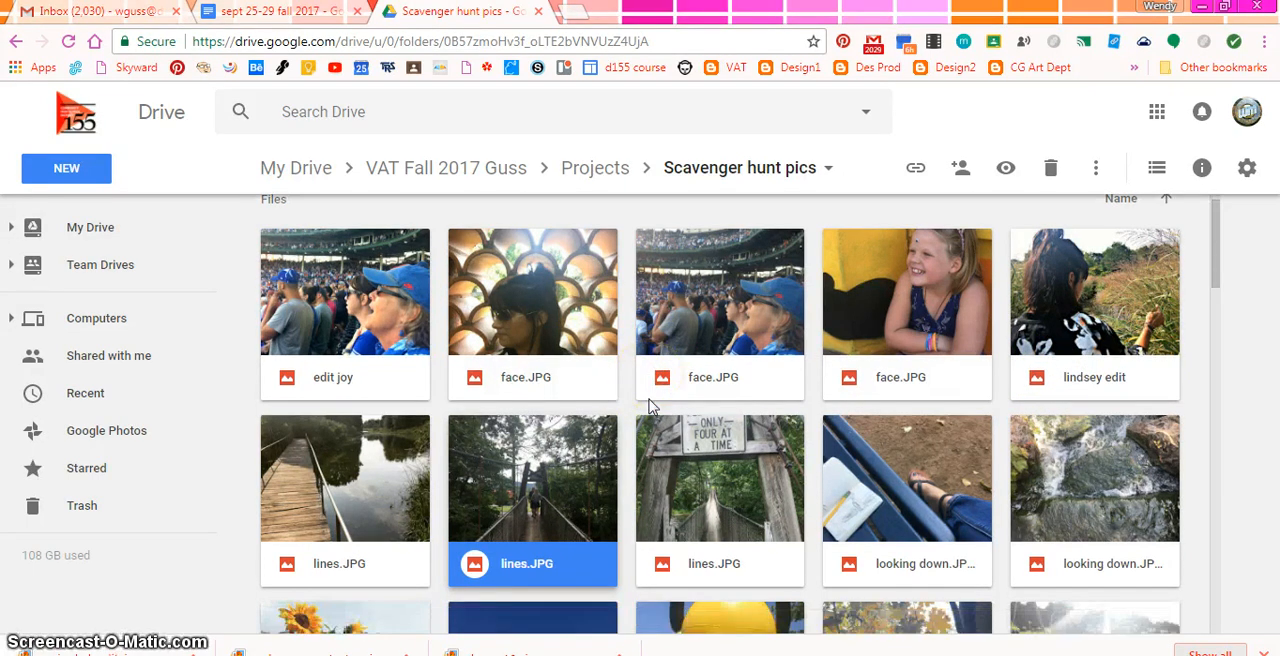
{"action": "scroll", "coordinate": [650, 405], "scroll_direction": "down", "scroll_amount": 4}
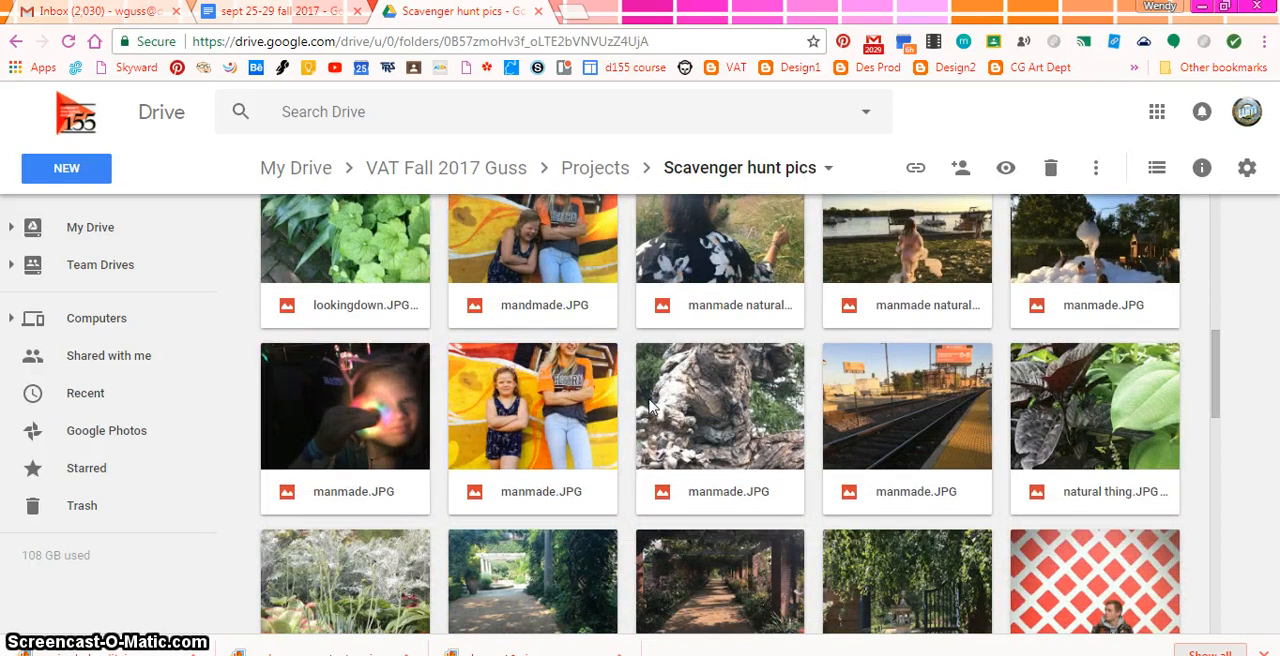
{"action": "double_click", "coordinate": [343, 386]}
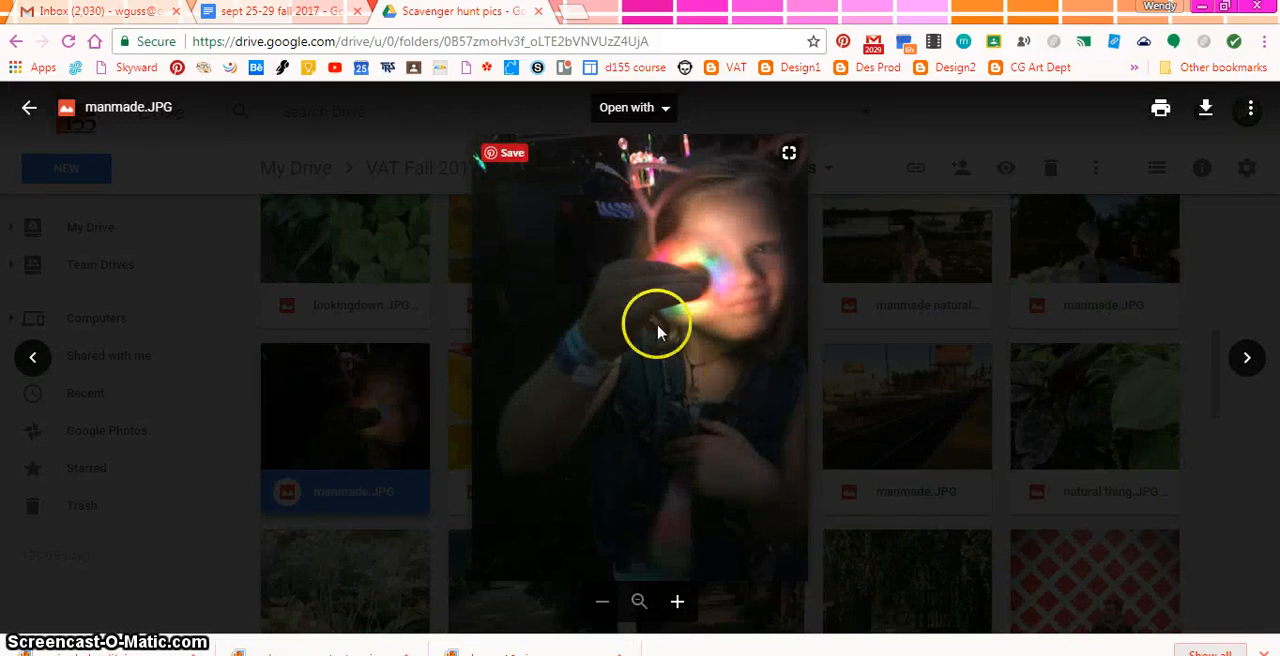
{"action": "left_click", "coordinate": [249, 320]}
Find the edited photo named spin dark edit in the folder, open its preview and download it
{"action": "scroll", "coordinate": [522, 345], "scroll_direction": "down", "scroll_amount": 15}
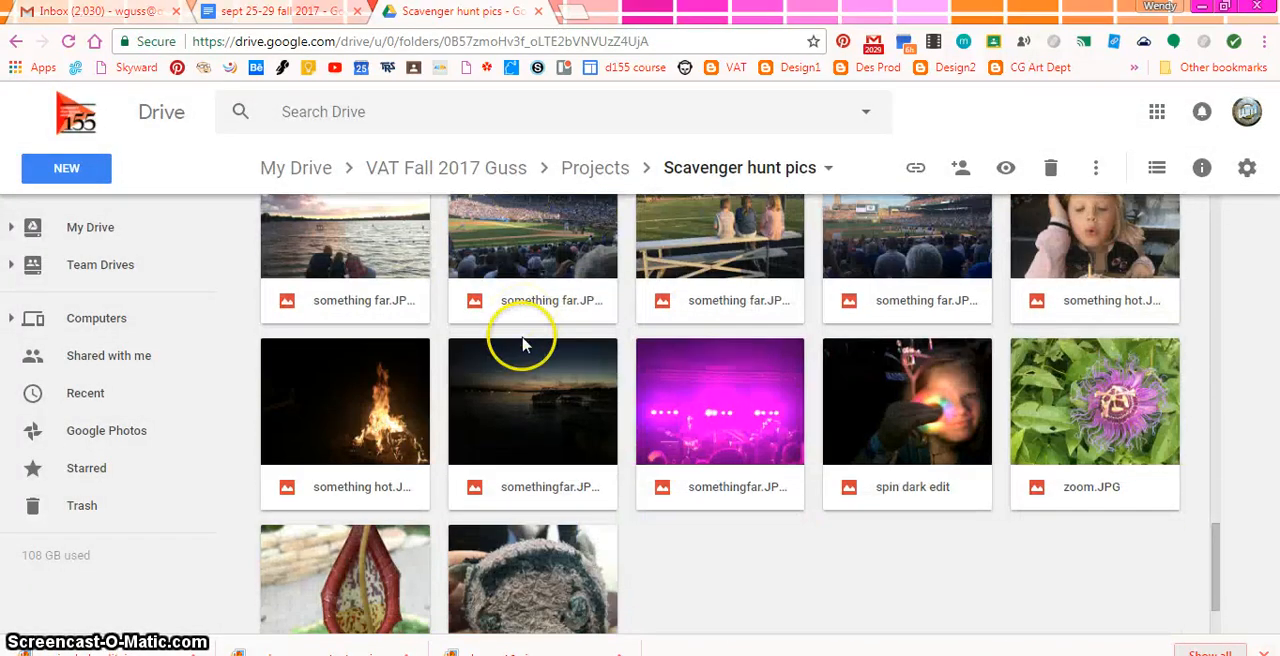
{"action": "left_click", "coordinate": [955, 408]}
{"action": "double_click", "coordinate": [955, 408]}
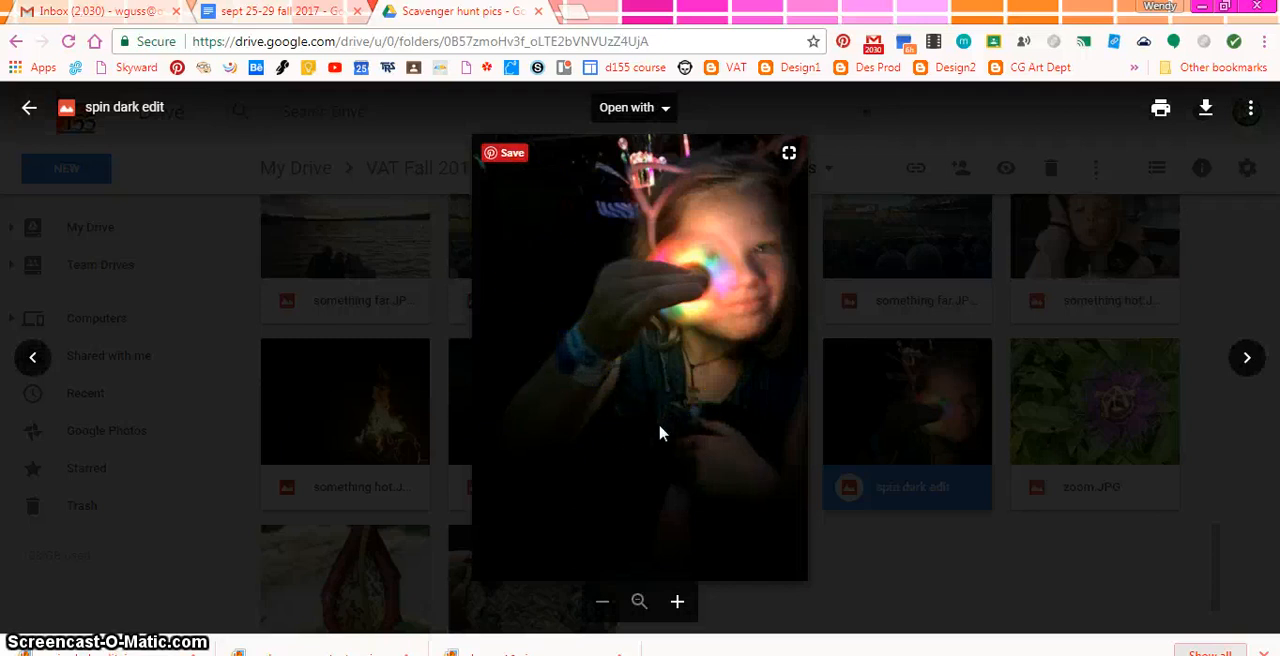
{"action": "left_click", "coordinate": [1208, 111]}
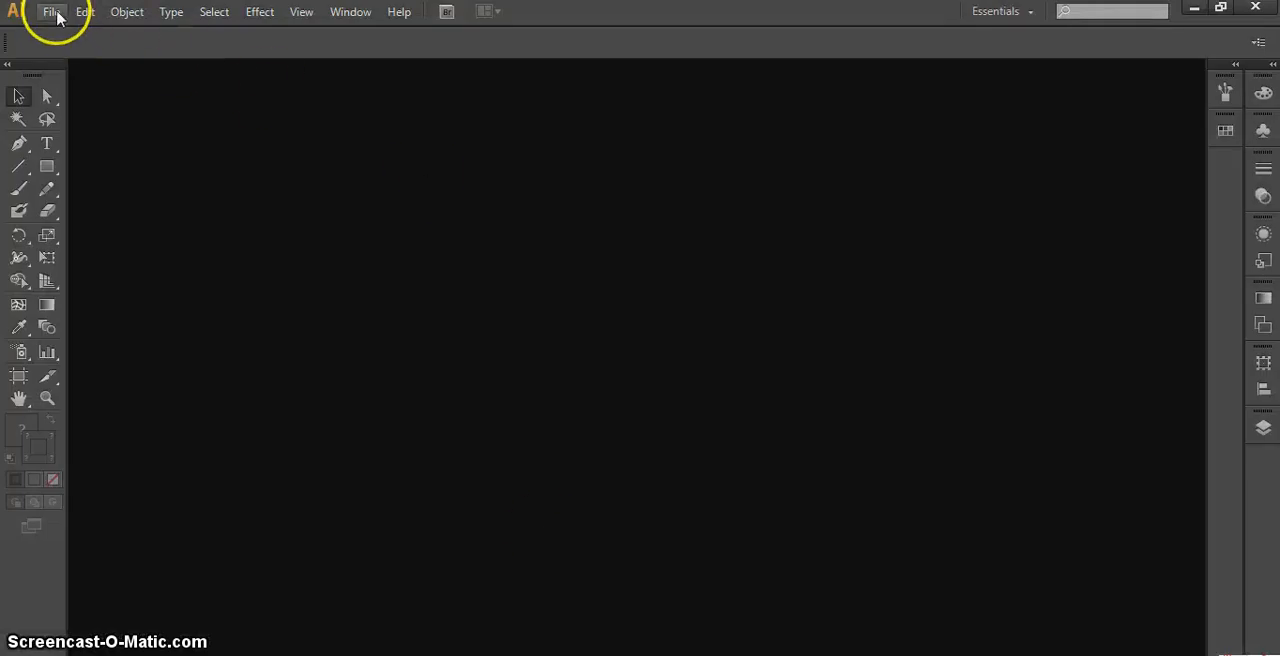
In Illustrator, create a landscape document named "mash it spin", 6 in wide and 4 in high, with units in inches
{"action": "left_click", "coordinate": [51, 12]}
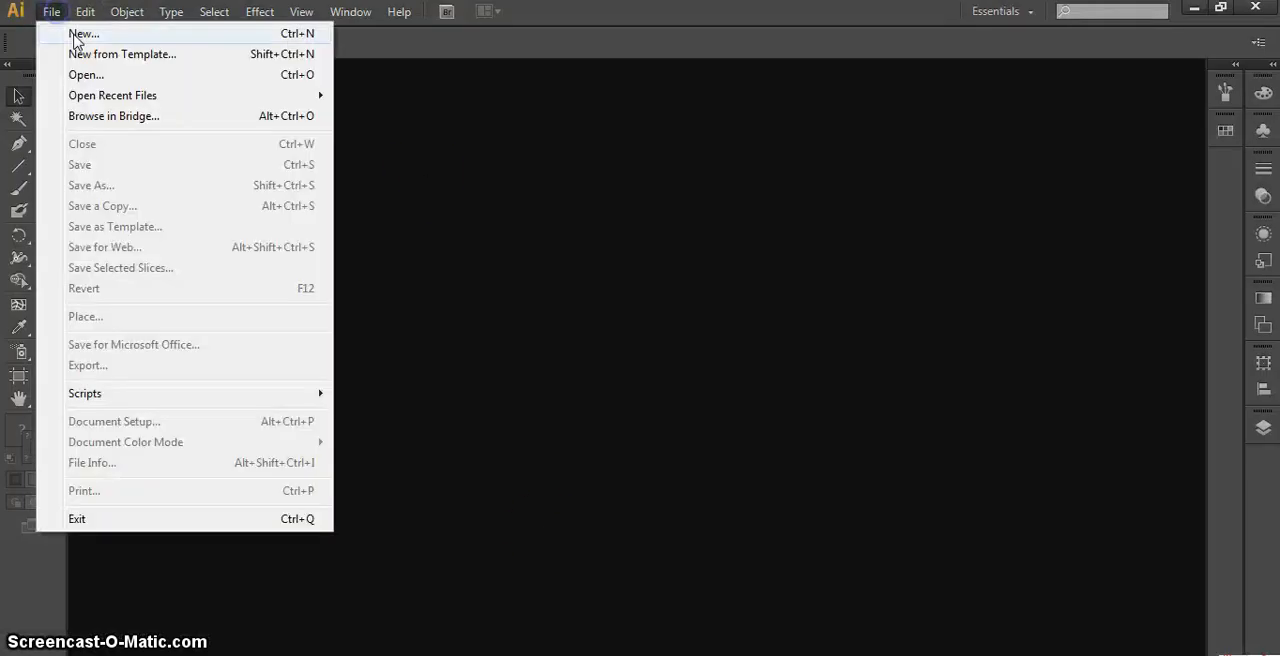
{"action": "left_click", "coordinate": [58, 31]}
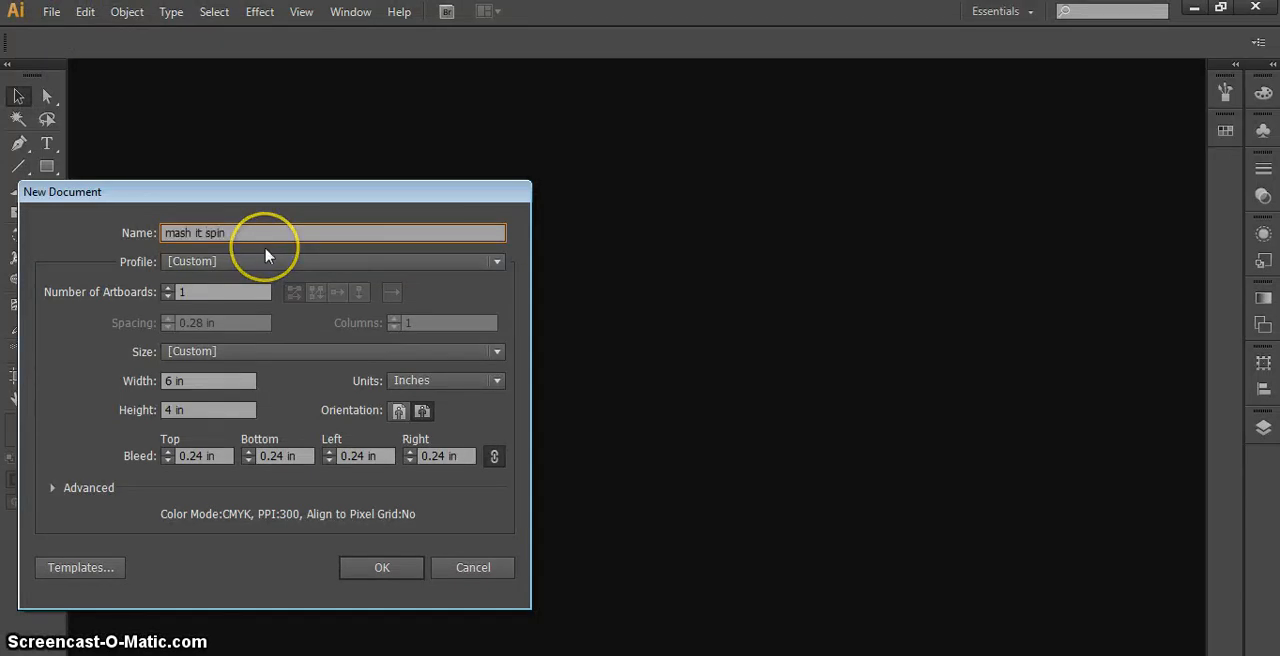
{"action": "left_click", "coordinate": [455, 384]}
{"action": "left_click", "coordinate": [485, 440]}
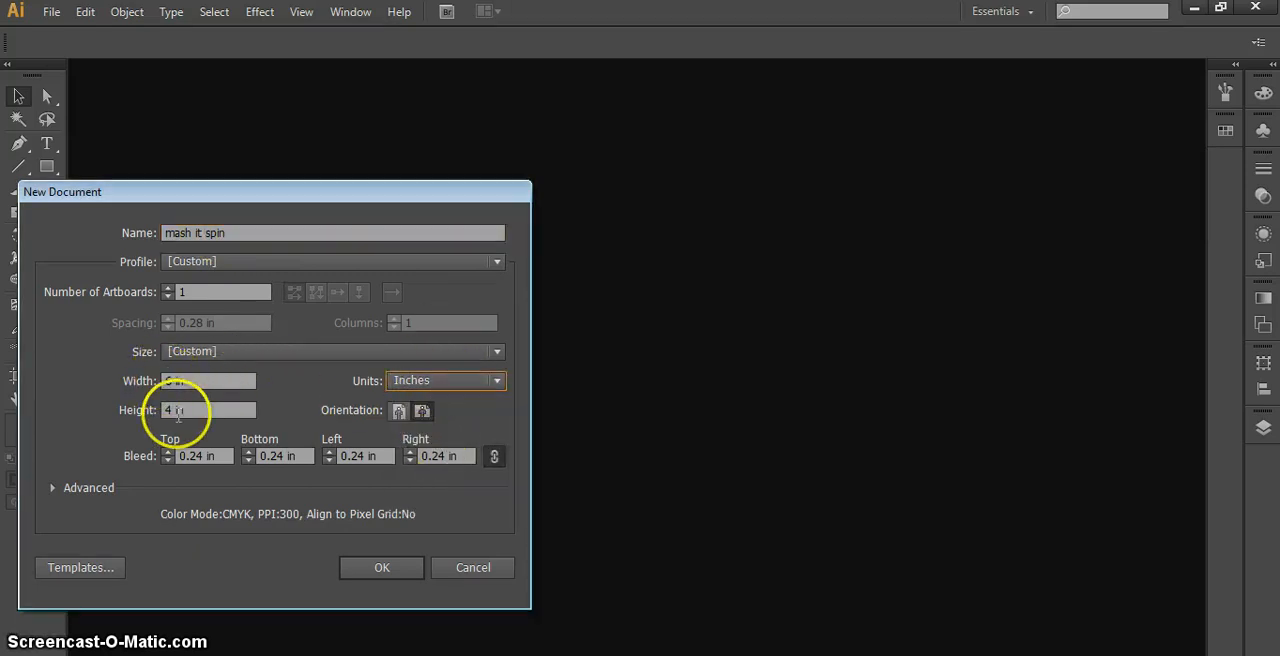
{"action": "left_click", "coordinate": [383, 567]}
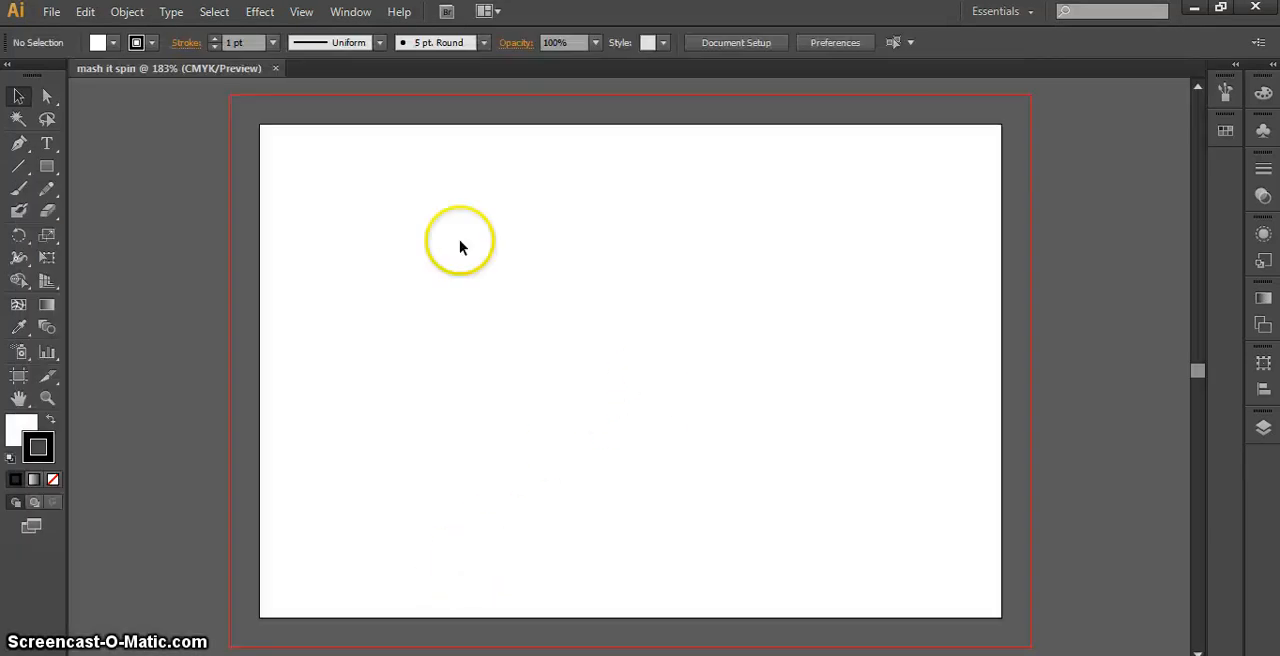
Place the image spin dark edit (1).jpg from the Downloads folder into the document
{"action": "left_click", "coordinate": [51, 11]}
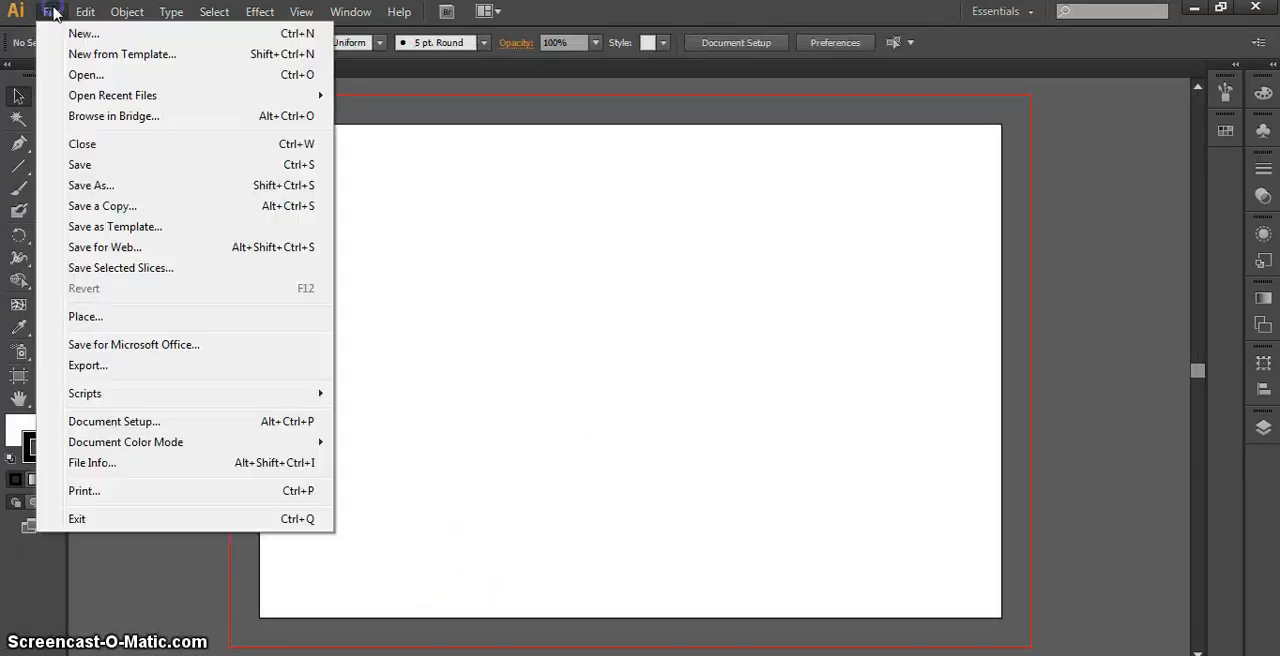
{"action": "left_click", "coordinate": [85, 318]}
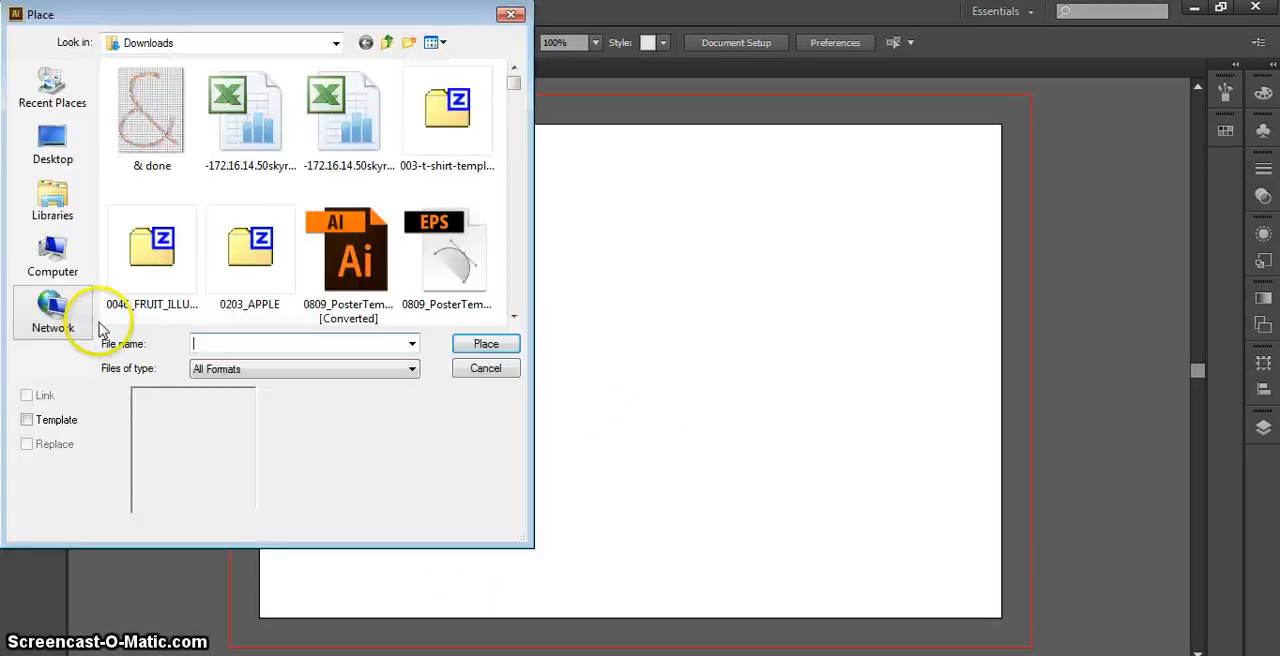
{"action": "left_click", "coordinate": [337, 44]}
{"action": "left_click", "coordinate": [211, 79]}
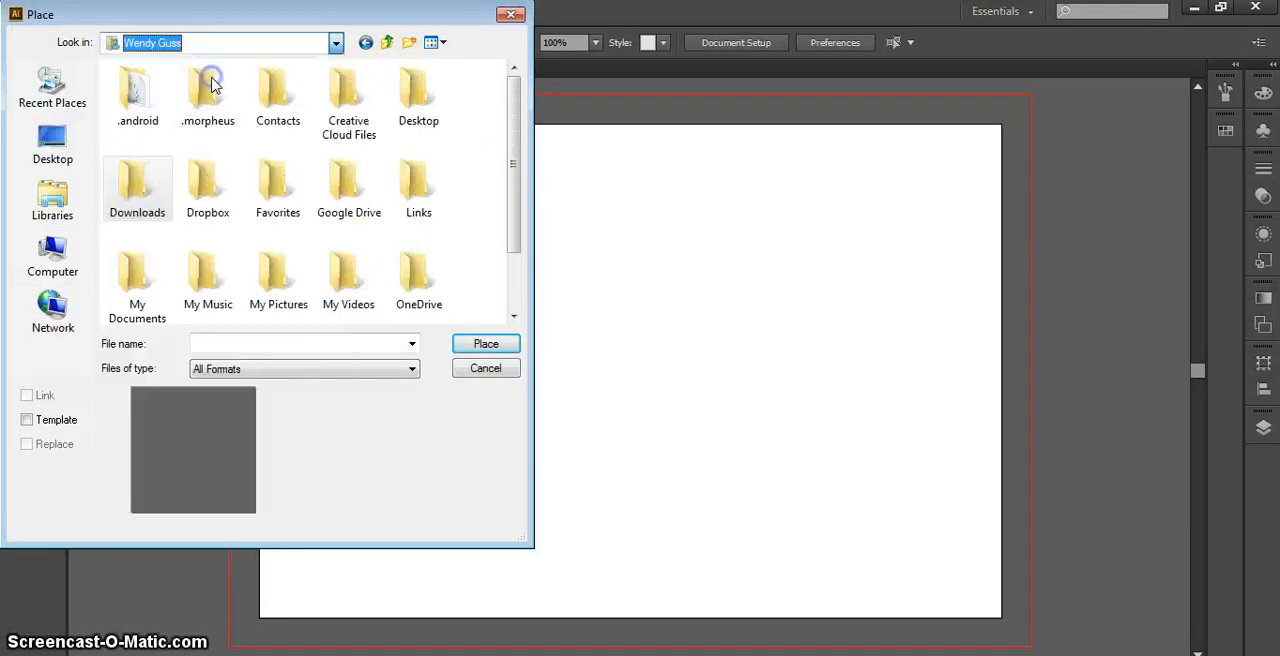
{"action": "left_click", "coordinate": [141, 198]}
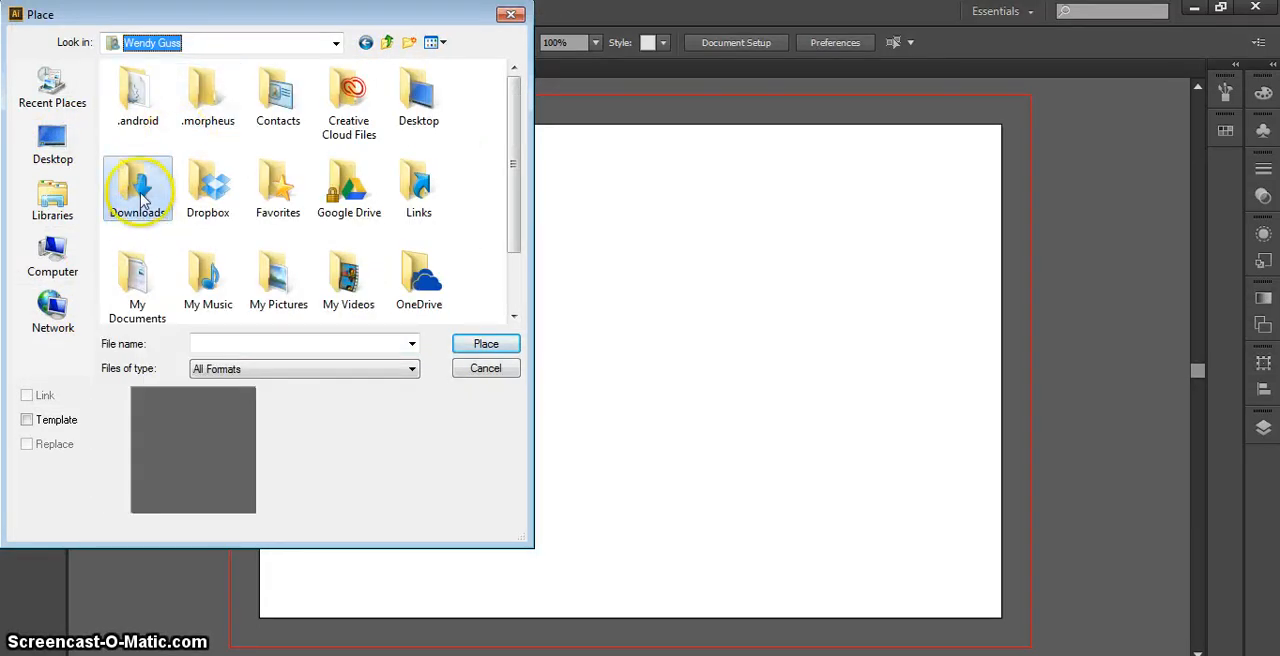
{"action": "double_click", "coordinate": [141, 205]}
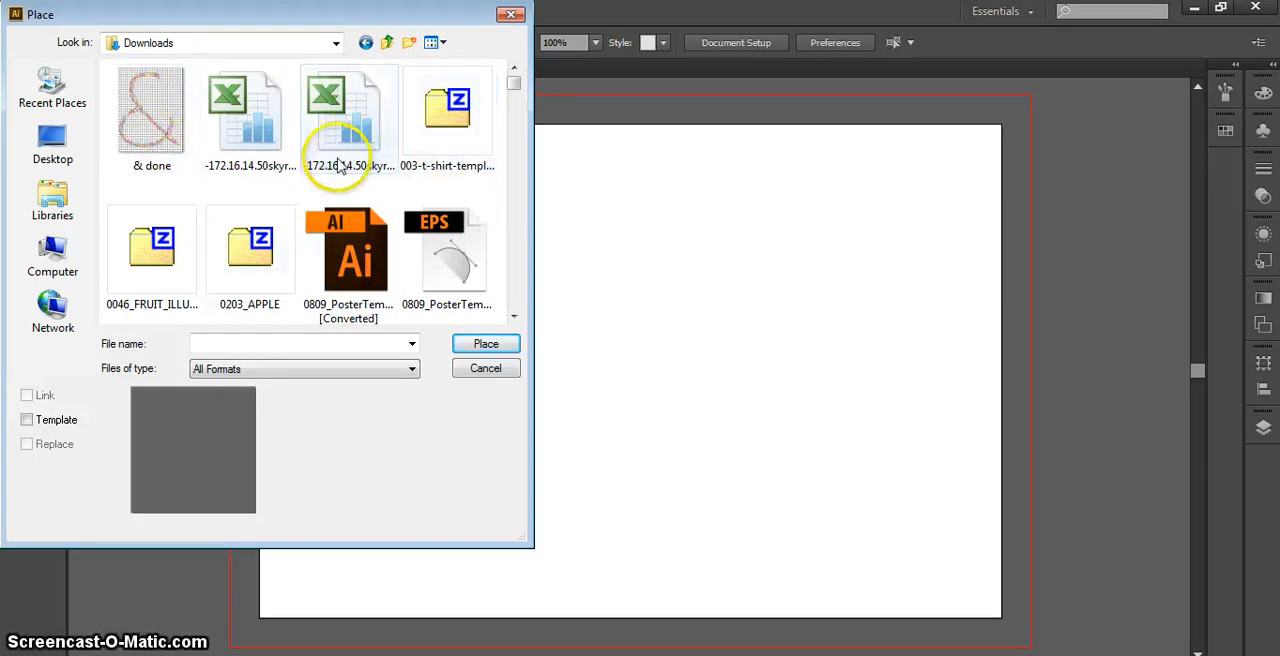
{"action": "scroll", "coordinate": [340, 110], "scroll_direction": "down", "scroll_amount": 5}
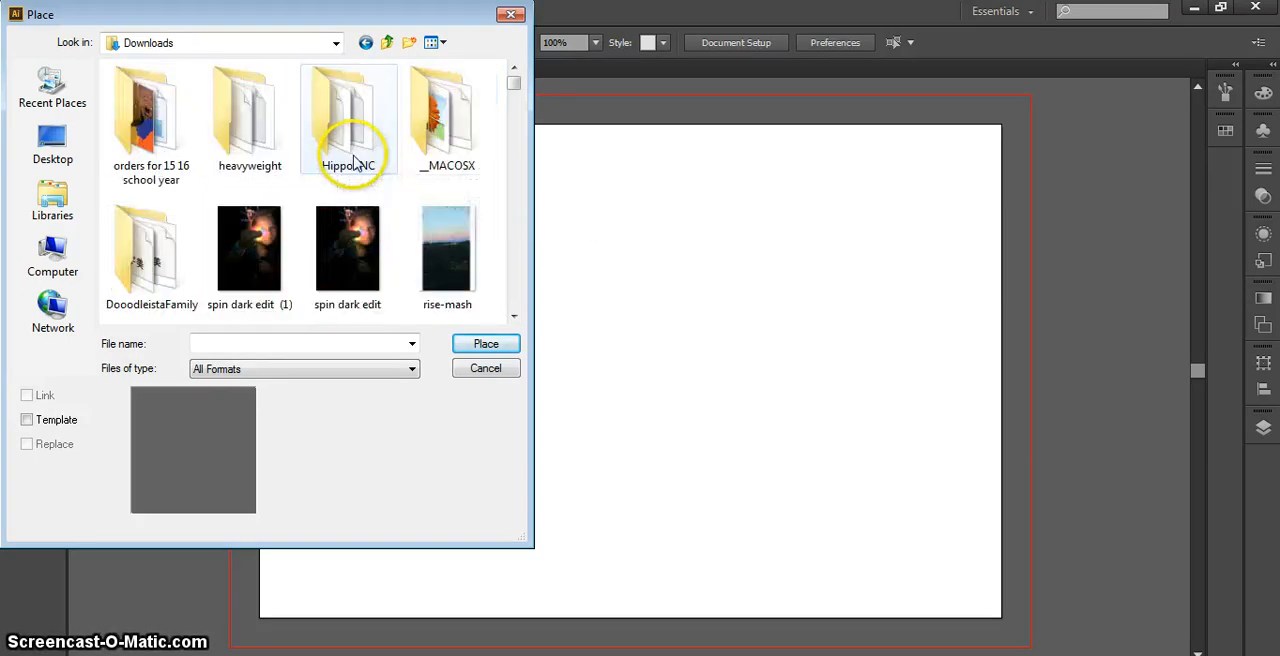
{"action": "double_click", "coordinate": [250, 248]}
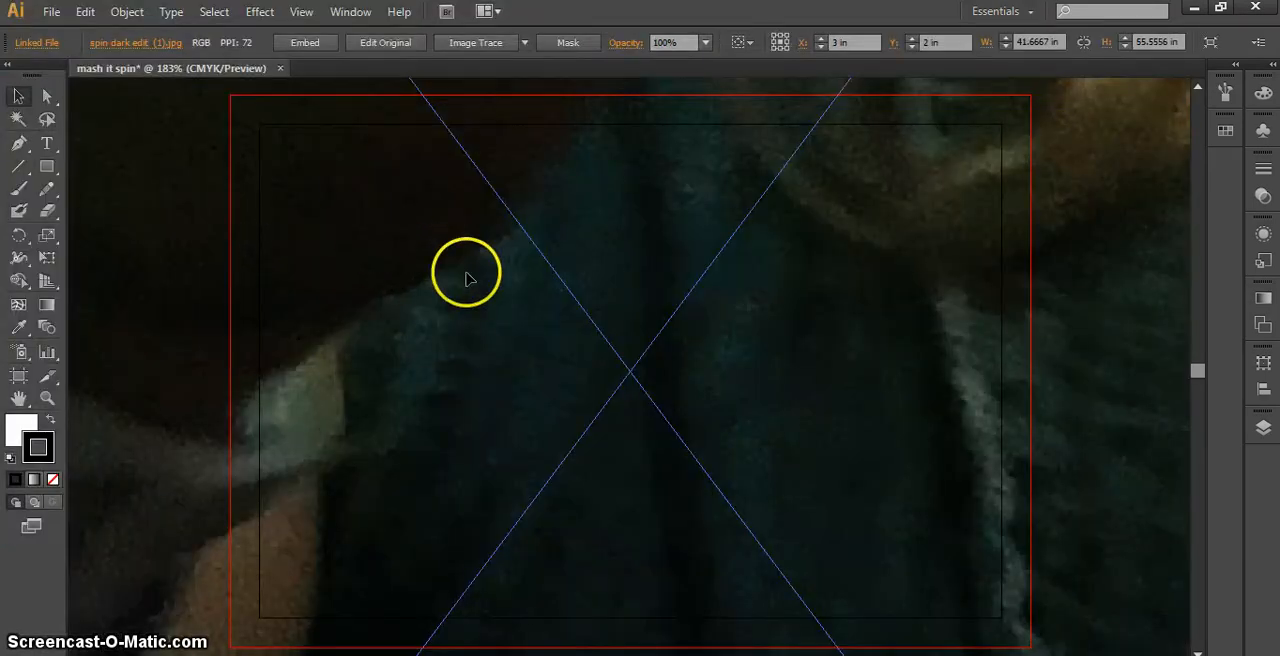
Scale the placed photo down to about 4.94 by 6.59 in and center it over the artboard
{"action": "scroll", "coordinate": [557, 373], "scroll_direction": "down", "scroll_amount": 9}
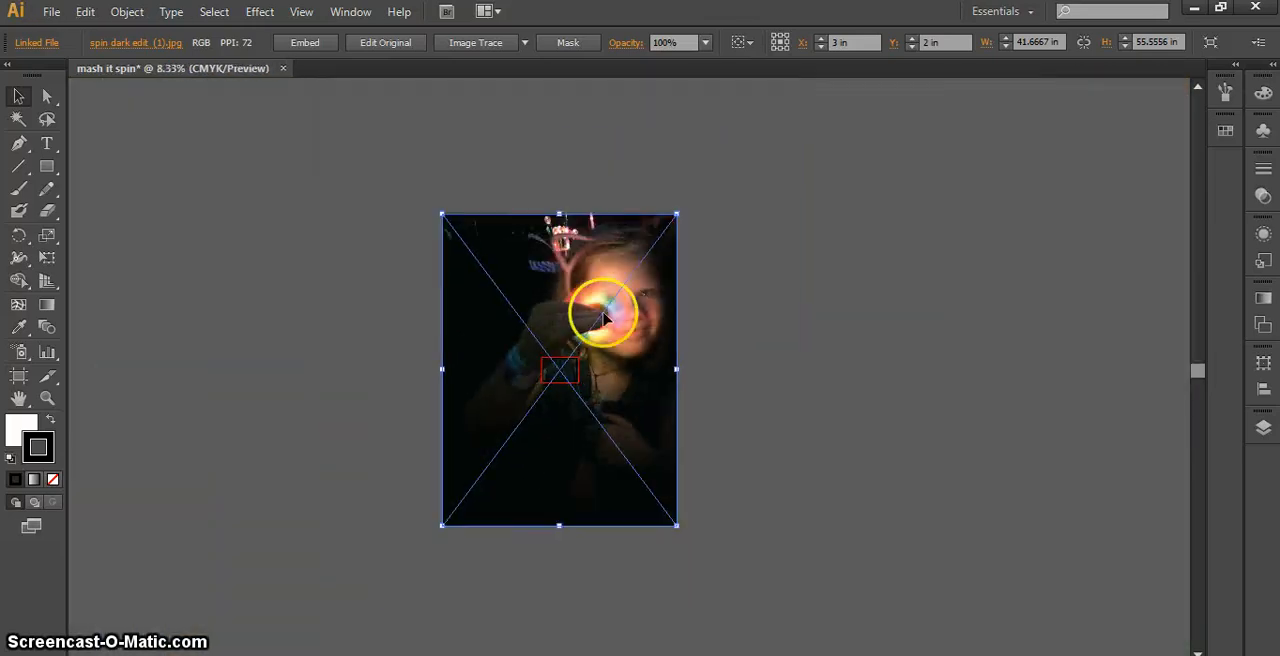
{"action": "mouse_move", "coordinate": [678, 213]}
{"action": "left_mouse_down"}
{"action": "mouse_move", "coordinate": [491, 381]}
{"action": "mouse_move", "coordinate": [470, 445]}
{"action": "left_mouse_up"}
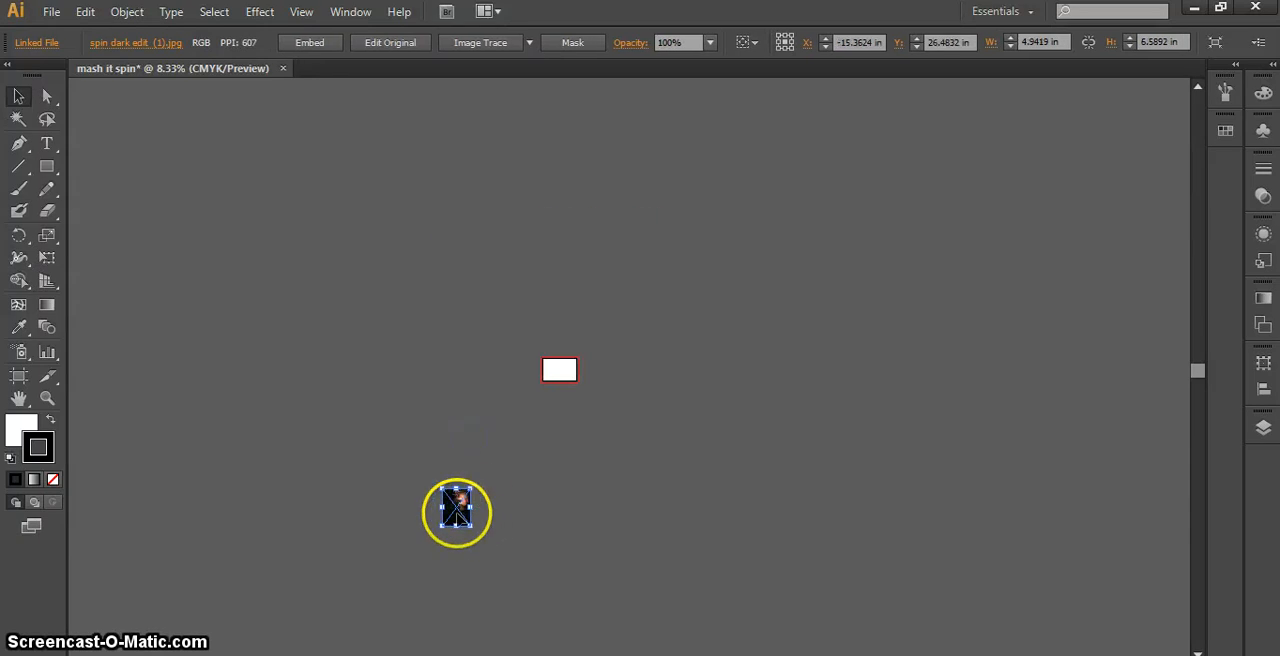
{"action": "mouse_move", "coordinate": [457, 512]}
{"action": "left_mouse_down"}
{"action": "mouse_move", "coordinate": [543, 409]}
{"action": "mouse_move", "coordinate": [555, 370]}
{"action": "left_mouse_up"}
{"action": "key", "text": "ctrl+equal"}
{"action": "key", "text": "ctrl+equal"}
{"action": "key", "text": "ctrl+equal"}
{"action": "key", "text": "ctrl+equal"}
{"action": "key", "text": "ctrl+equal"}
{"action": "key", "text": "ctrl+equal"}
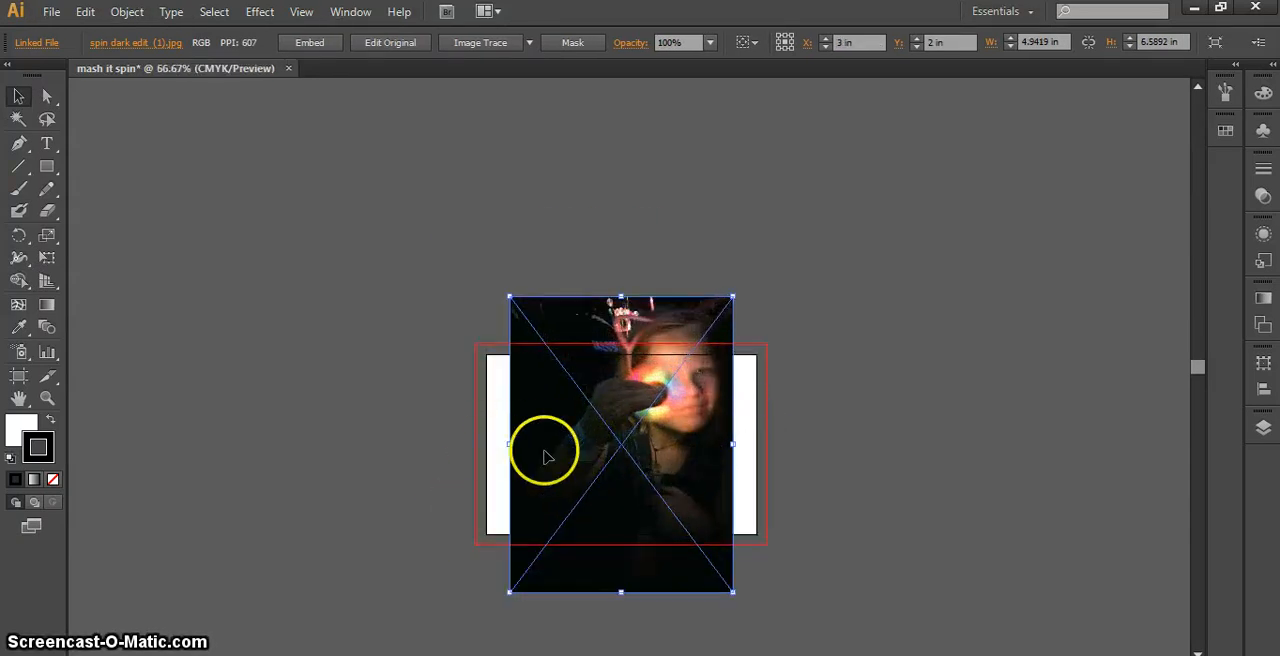
Switch the artboard to portrait orientation, 4 in wide by 6 in high, and return to the Selection tool
{"action": "scroll", "coordinate": [785, 398], "scroll_direction": "down", "scroll_amount": 2}
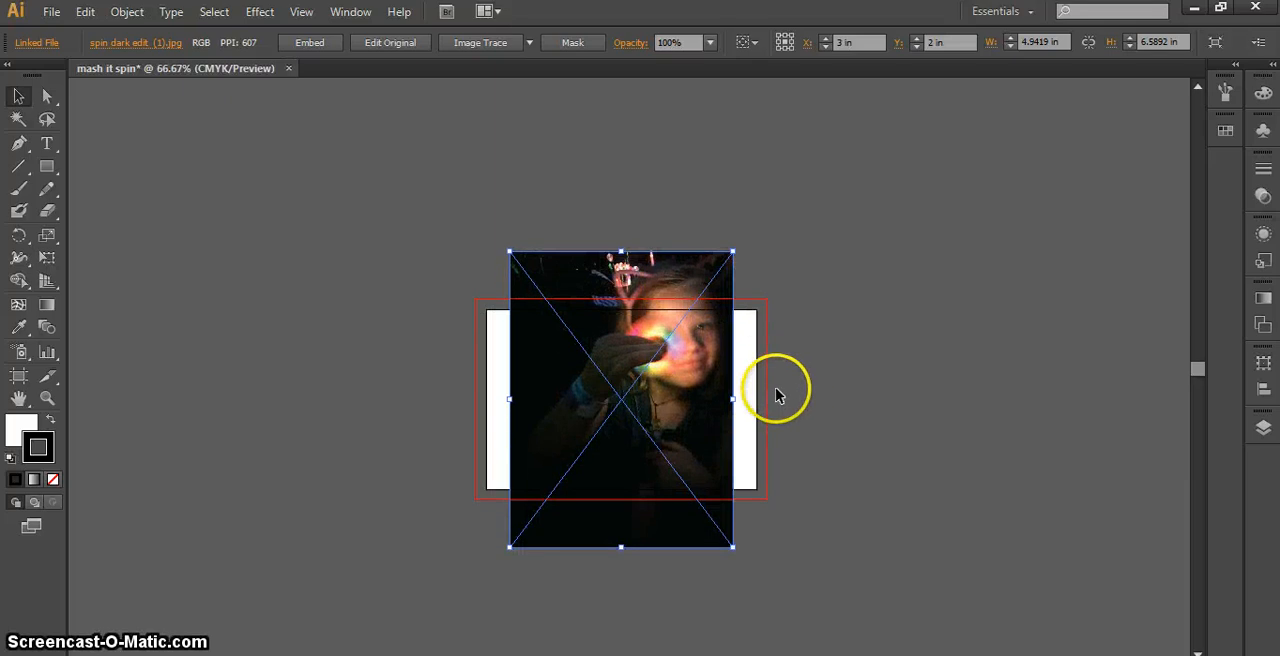
{"action": "left_click", "coordinate": [16, 381]}
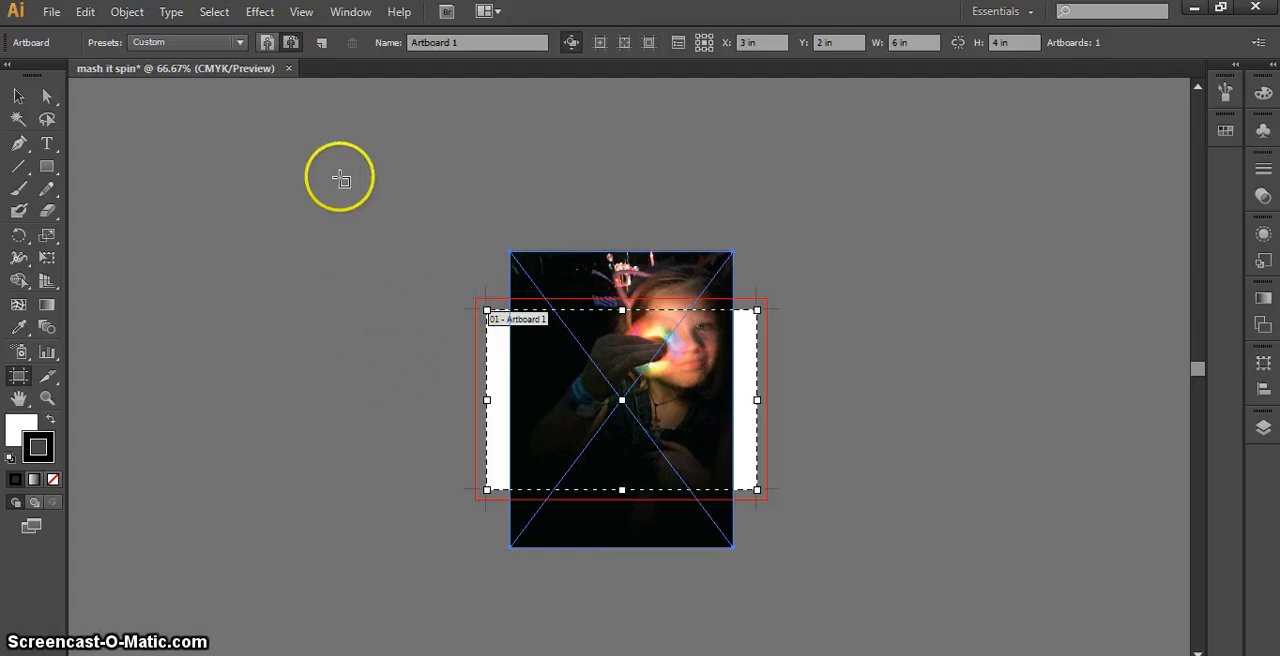
{"action": "left_click", "coordinate": [268, 43]}
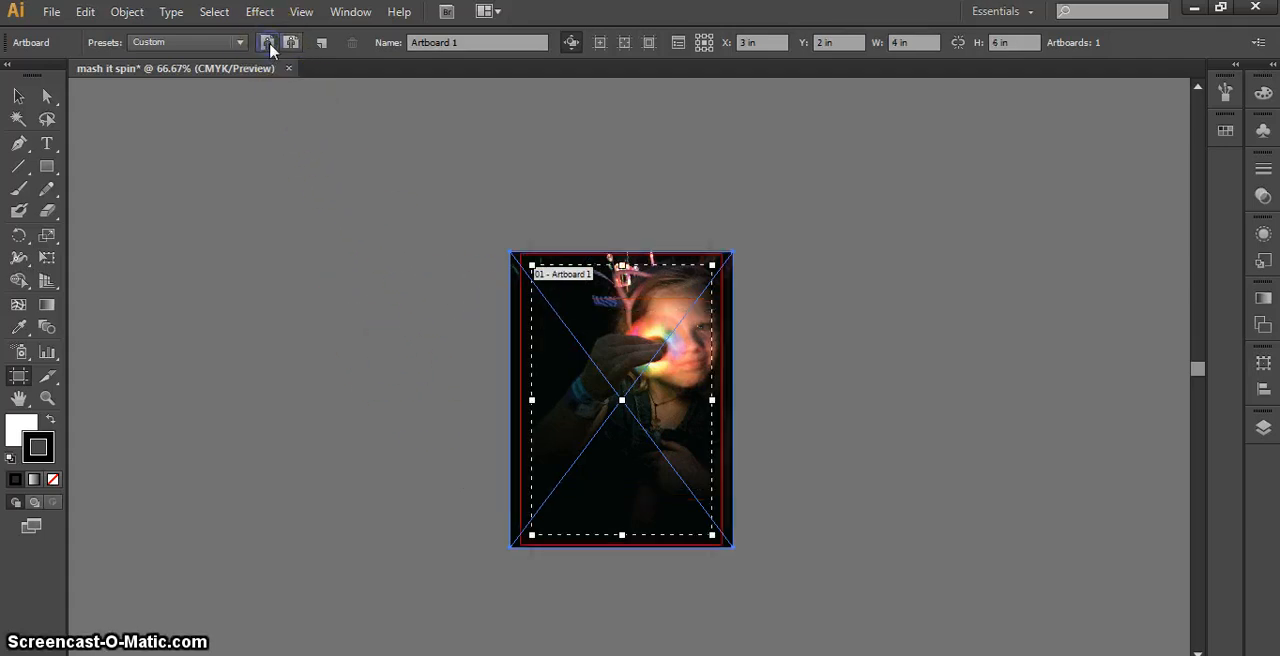
{"action": "left_click", "coordinate": [18, 97]}
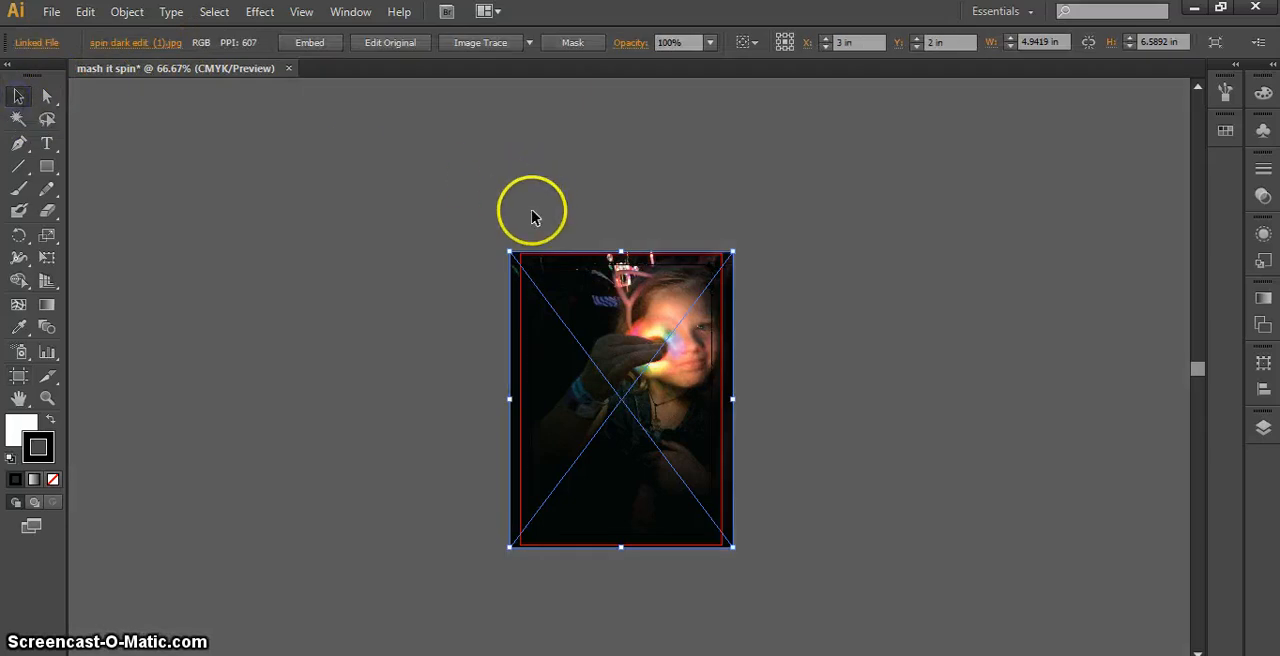
Shrink the photo to about 3.83 by 5.11 in and center it within the portrait artboard
{"action": "left_click_drag", "start_coordinate": [509, 248], "coordinate": [524, 268]}
{"action": "left_click_drag", "start_coordinate": [738, 545], "coordinate": [713, 526]}
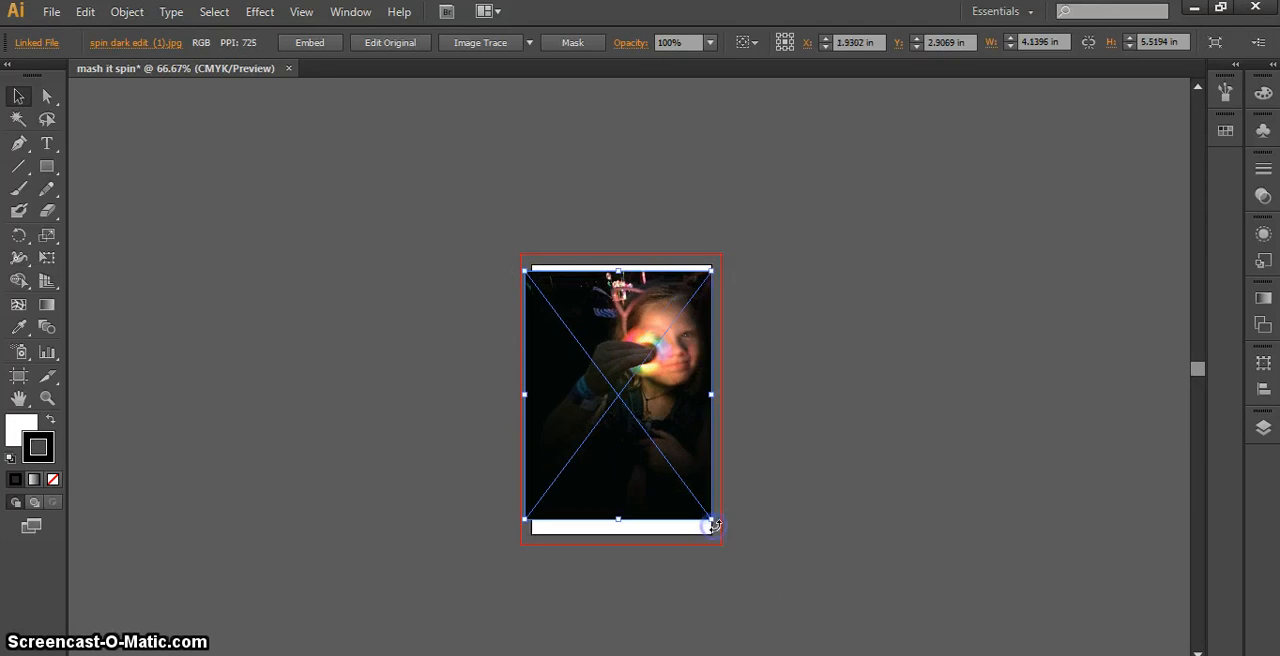
{"action": "left_click", "coordinate": [529, 526]}
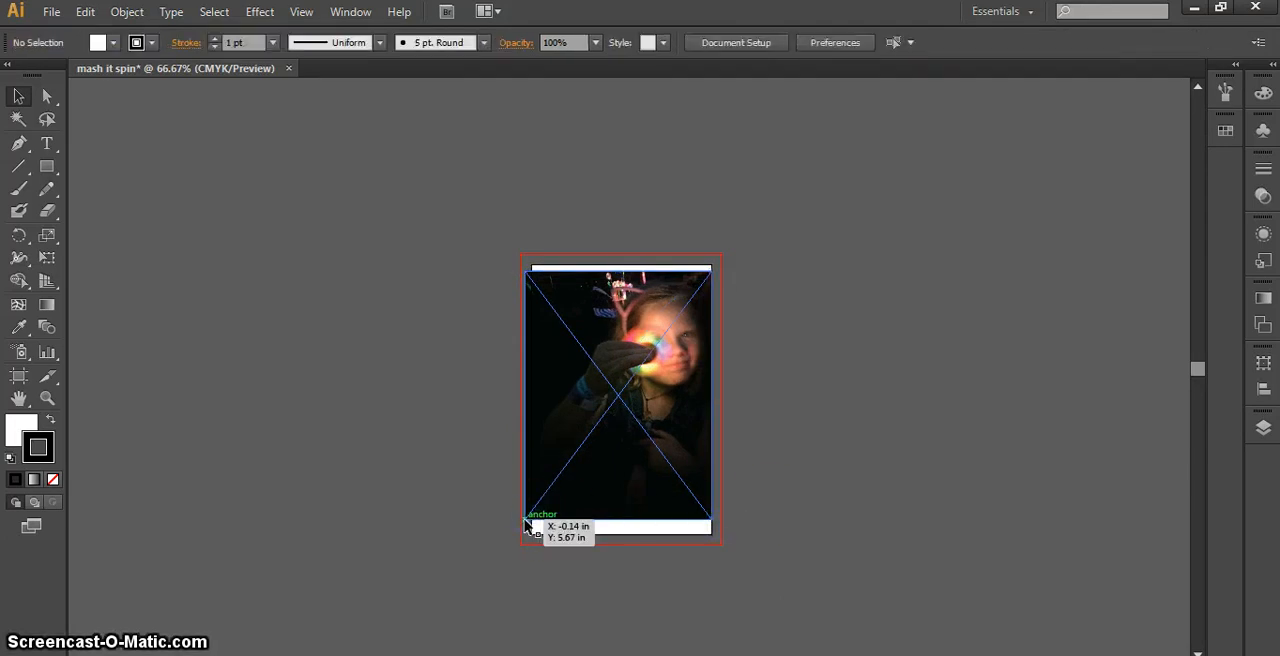
{"action": "left_click", "coordinate": [524, 521]}
{"action": "left_click_drag", "start_coordinate": [522, 521], "coordinate": [538, 500]}
{"action": "left_click_drag", "start_coordinate": [641, 449], "coordinate": [643, 398]}
{"action": "left_click", "coordinate": [866, 444]}
{"action": "scroll", "coordinate": [666, 399], "scroll_direction": "up", "scroll_amount": 1}
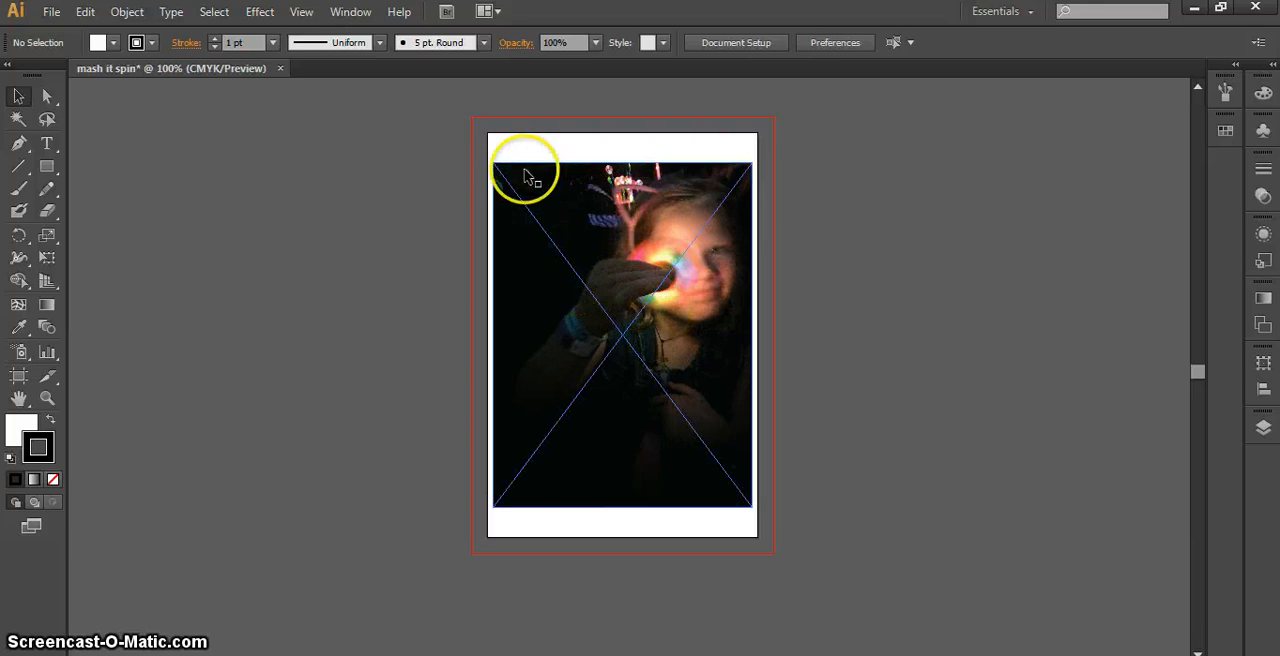
Embed the linked photo in the document and lock Layer 1, which holds it
{"action": "left_click", "coordinate": [699, 136]}
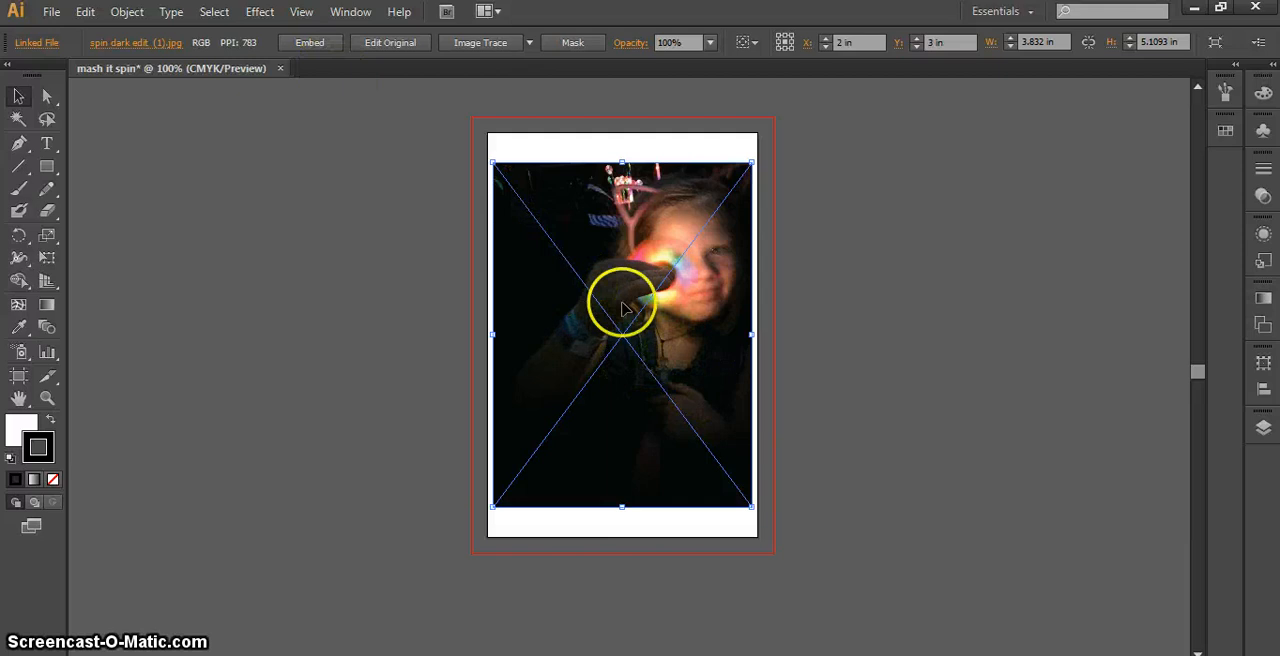
{"action": "left_click", "coordinate": [309, 44]}
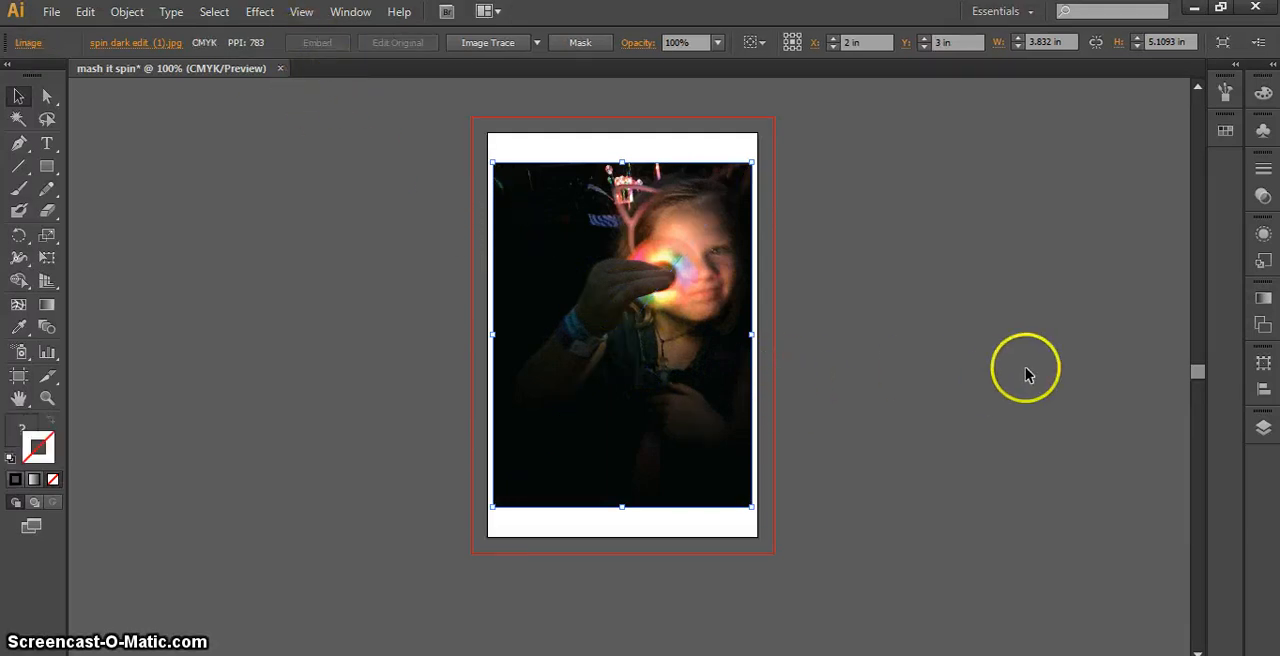
{"action": "left_click", "coordinate": [1264, 428]}
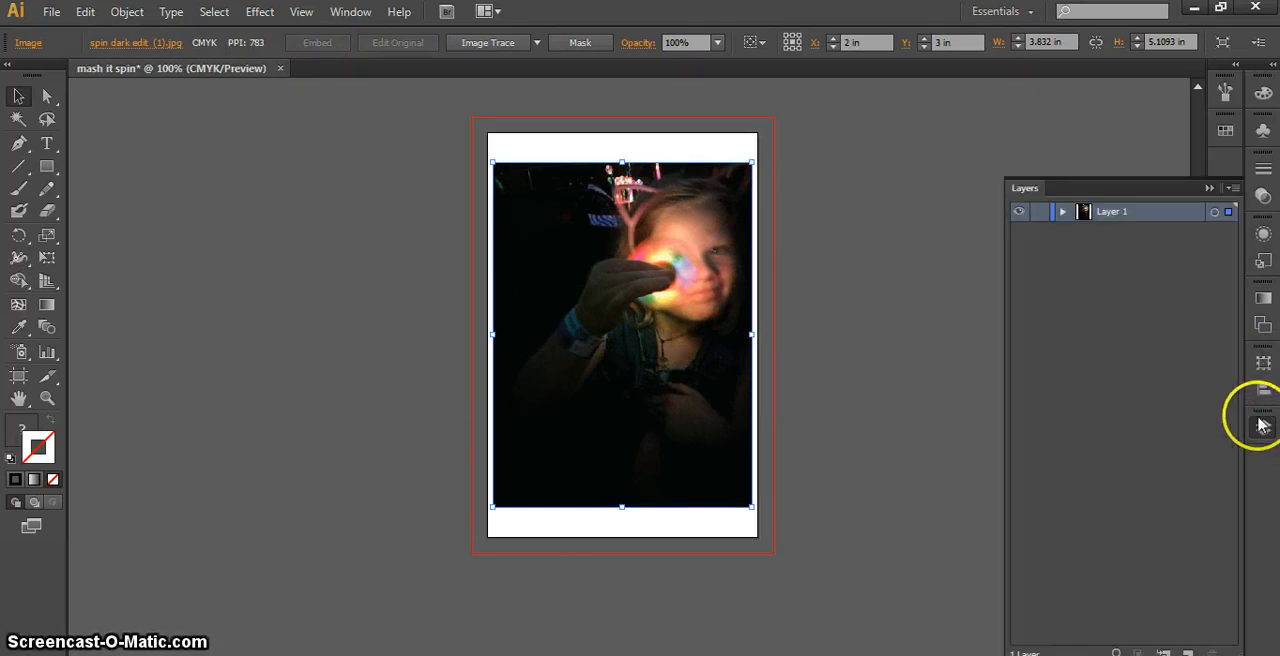
{"action": "left_click", "coordinate": [1038, 214]}
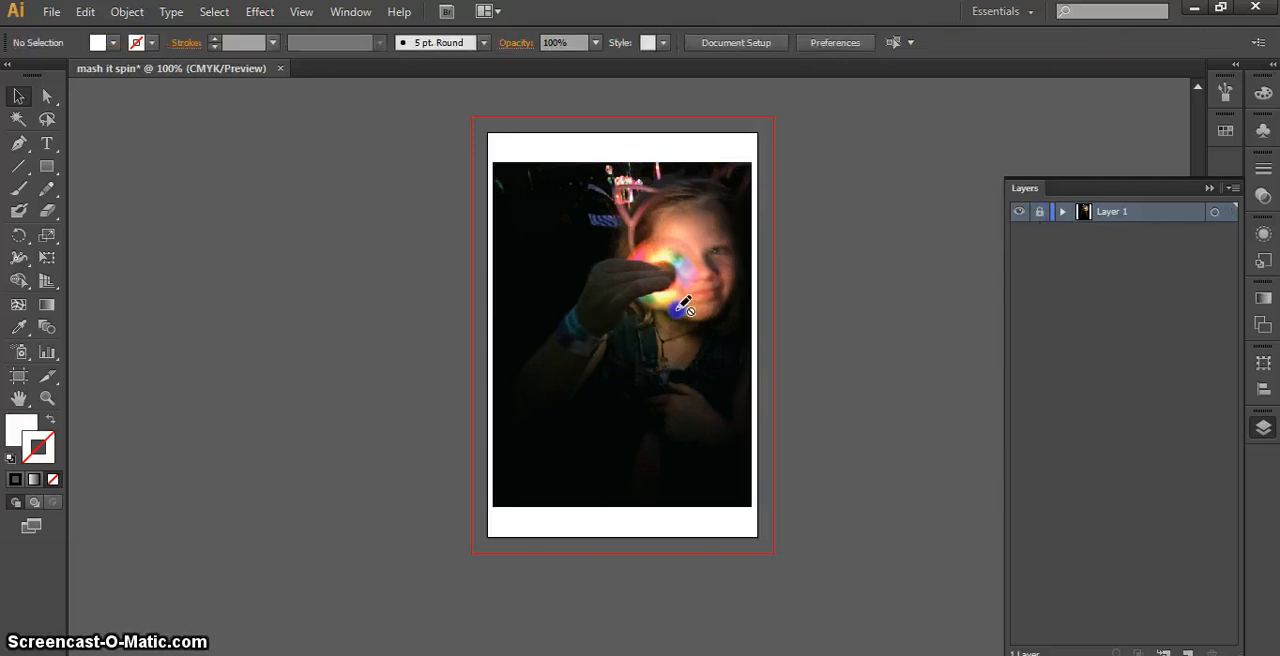
Add a new layer above the photo layer and create the text "spin" on the empty canvas left of the artboard
{"action": "left_click", "coordinate": [1188, 652]}
{"action": "left_click", "coordinate": [1108, 208]}
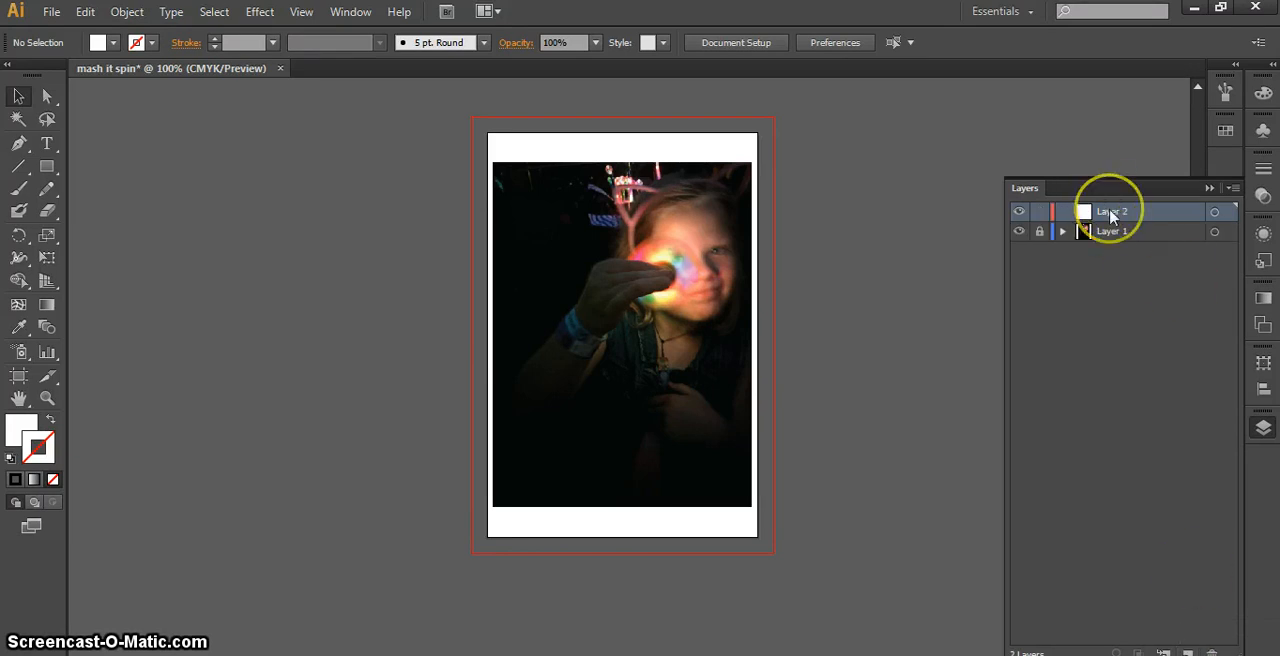
{"action": "left_click", "coordinate": [46, 146]}
{"action": "left_click", "coordinate": [265, 355]}
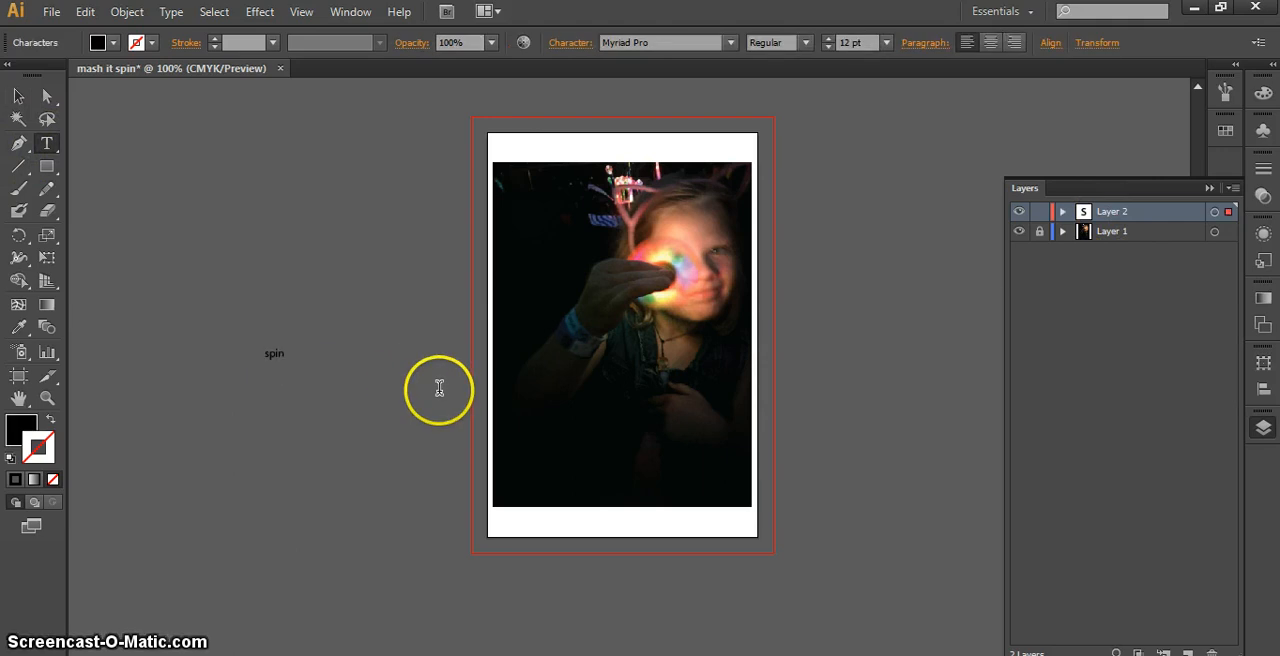
Enlarge the "spin" text to about 152 pt and position it just left of the artboard
{"action": "left_click", "coordinate": [18, 95]}
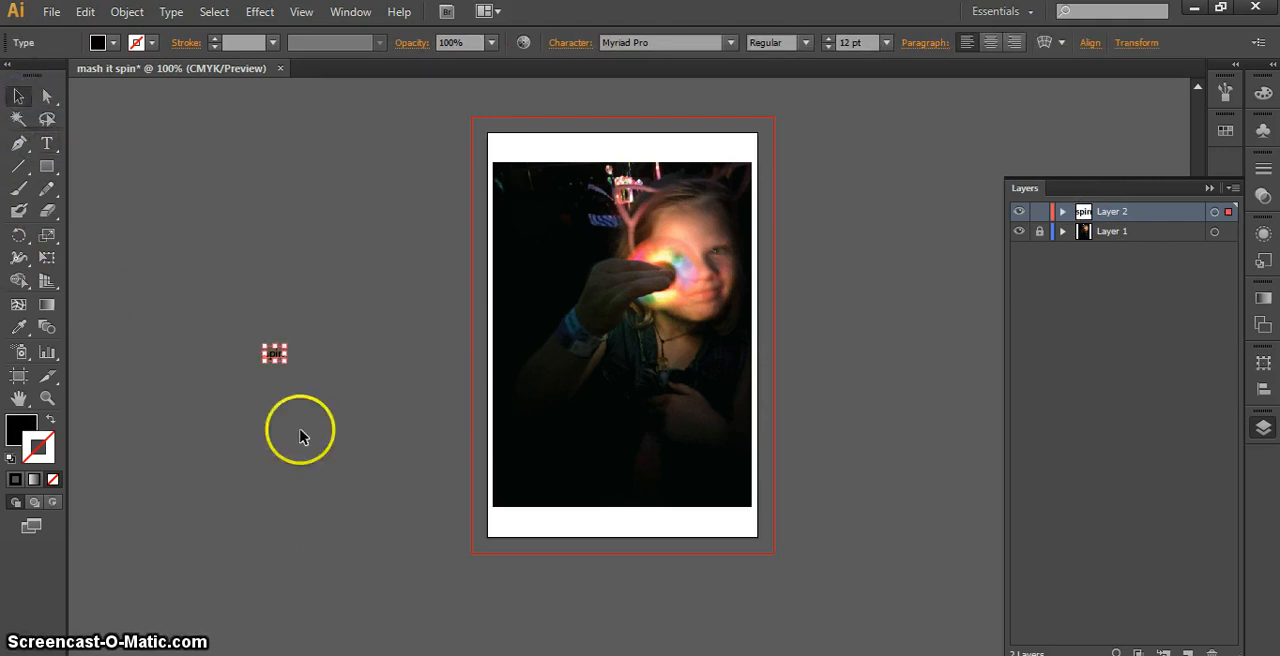
{"action": "left_click_drag", "start_coordinate": [286, 361], "coordinate": [512, 562]}
{"action": "left_click_drag", "start_coordinate": [407, 418], "coordinate": [336, 314]}
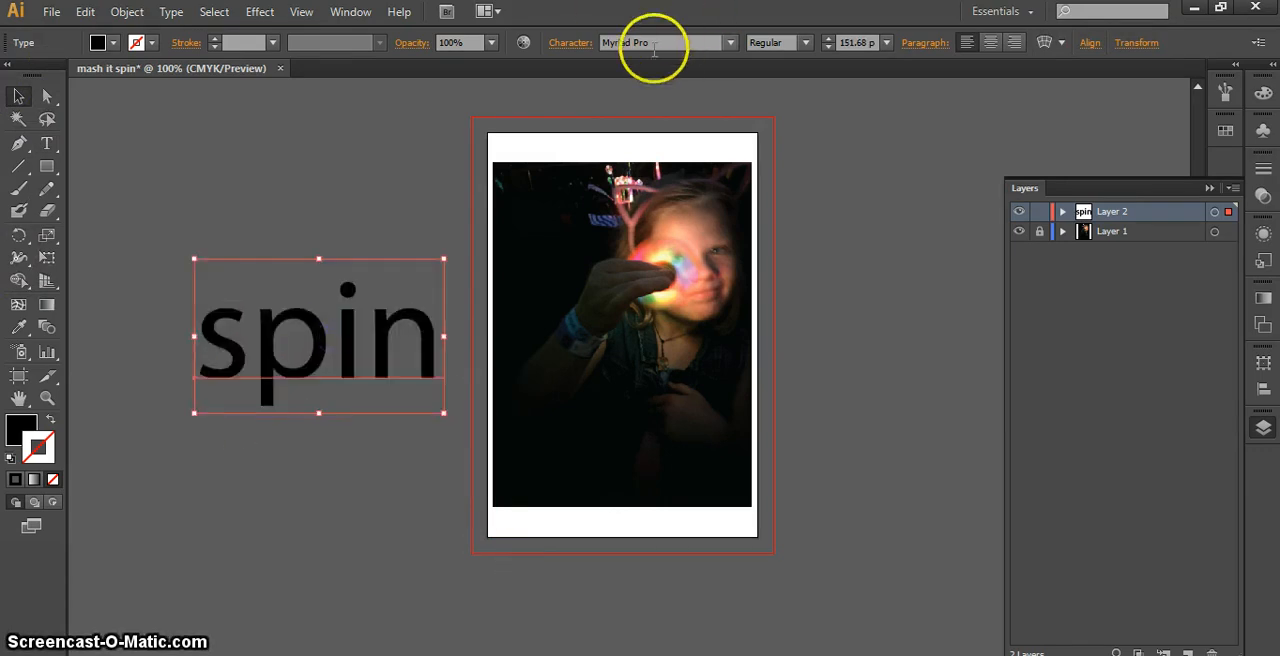
Try out different fonts on the "spin" text, including Niagara Solid, Multicolore, MS Reference Sans Serif and Myriad
{"action": "scroll", "coordinate": [652, 50], "scroll_direction": "down", "scroll_amount": 3}
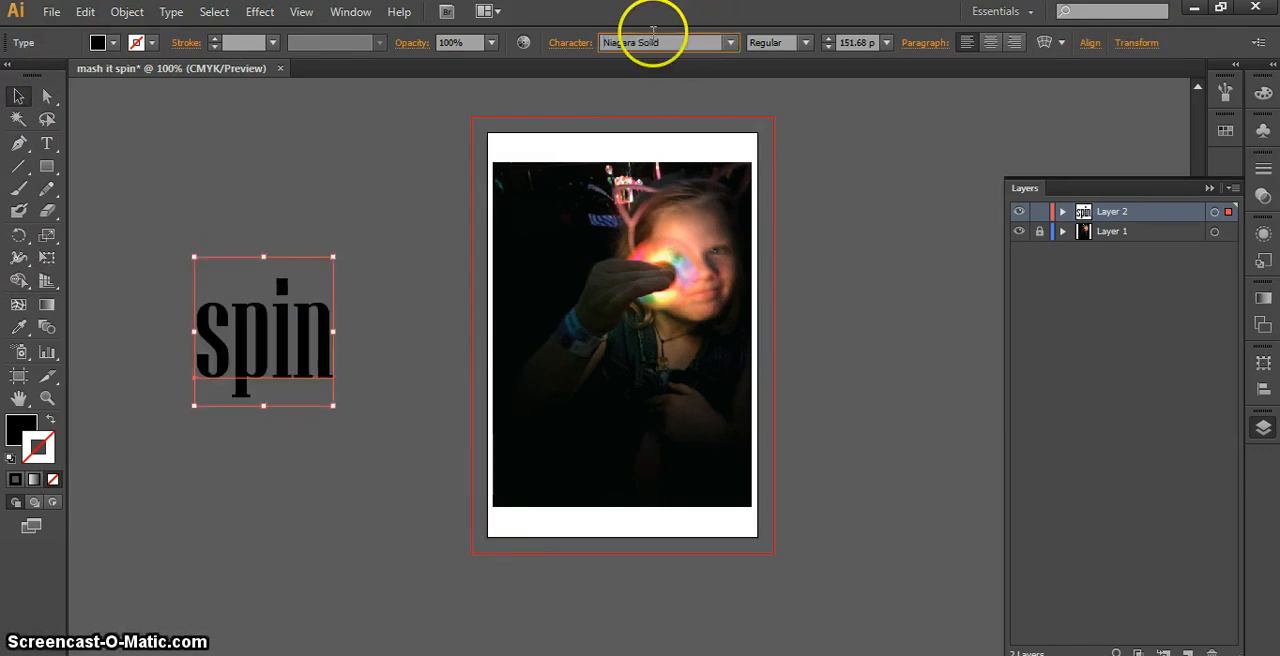
{"action": "scroll", "coordinate": [650, 42], "scroll_direction": "down", "scroll_amount": 4}
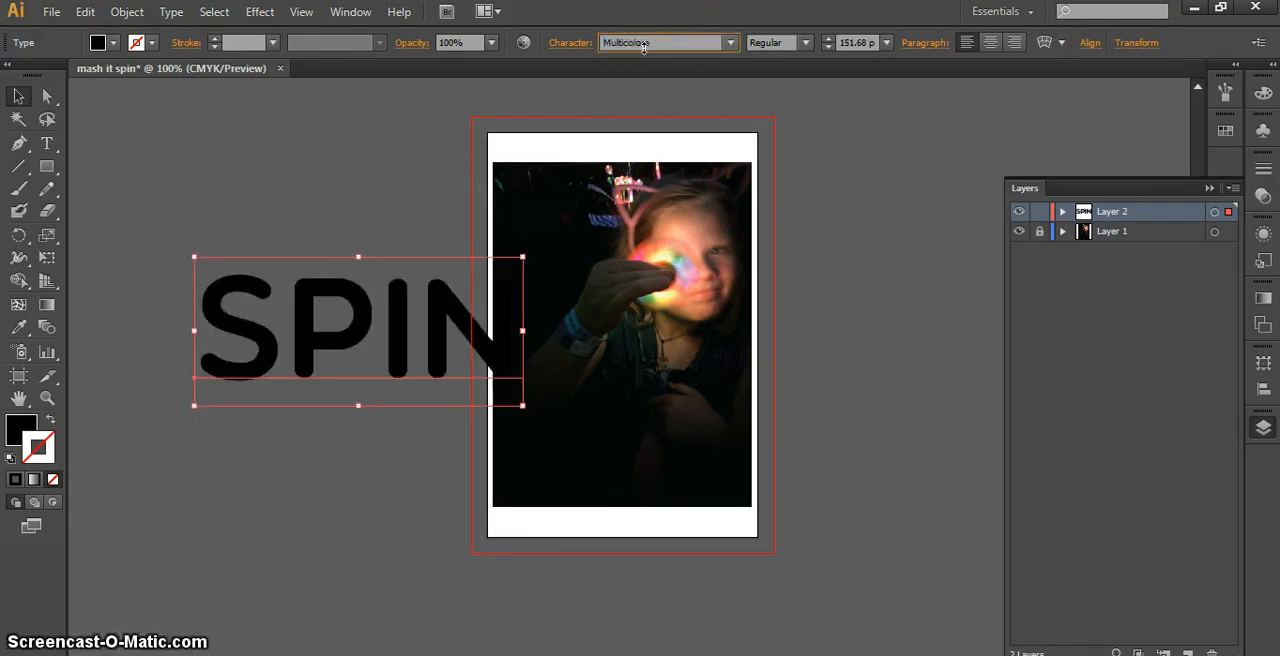
{"action": "scroll", "coordinate": [643, 47], "scroll_direction": "down", "scroll_amount": 2}
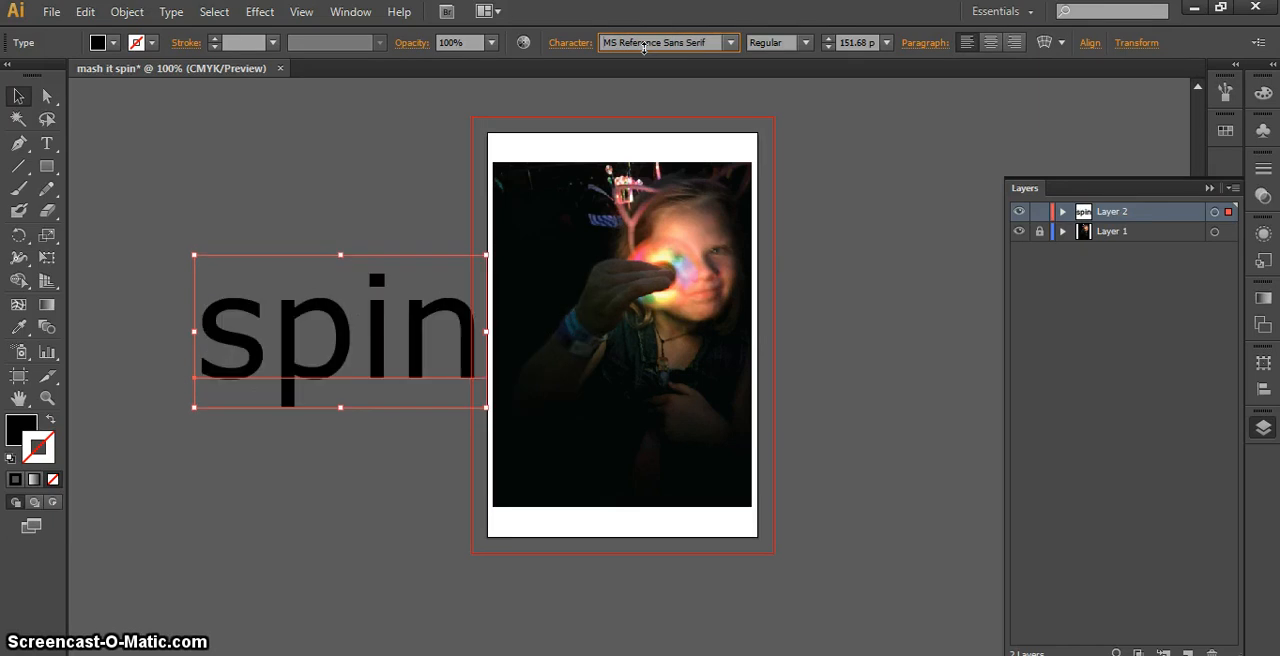
{"action": "scroll", "coordinate": [643, 47], "scroll_direction": "down", "scroll_amount": 4}
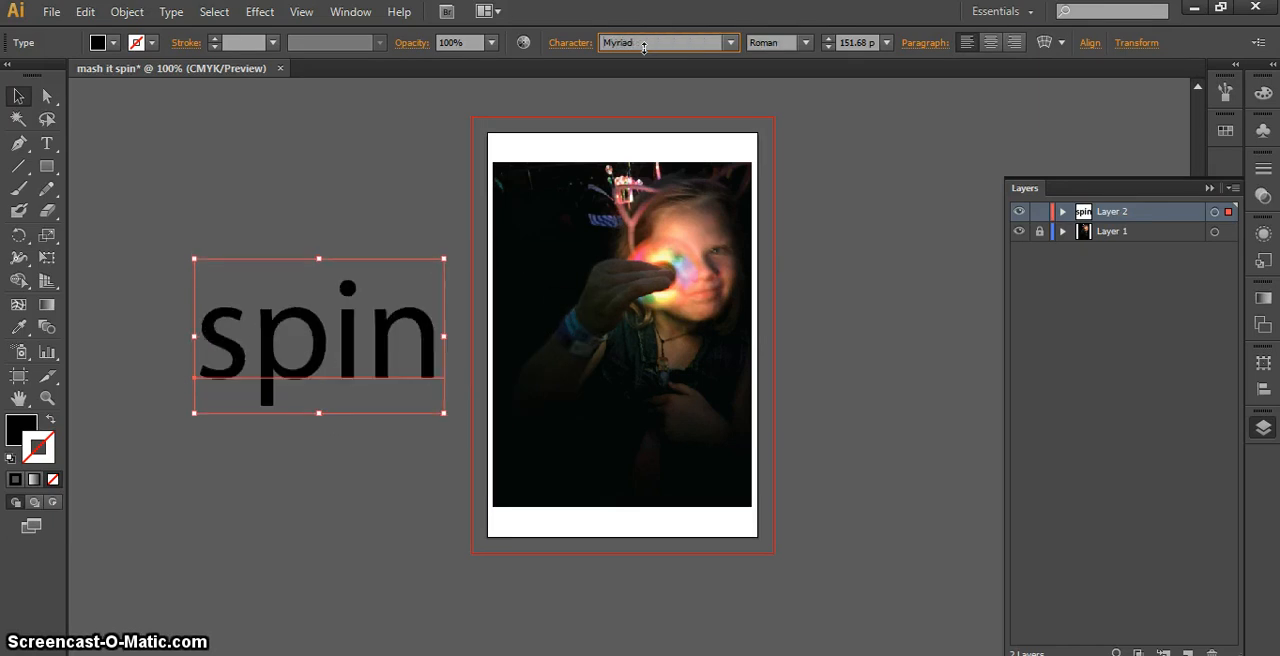
{"action": "scroll", "coordinate": [643, 47], "scroll_direction": "down", "scroll_amount": 2}
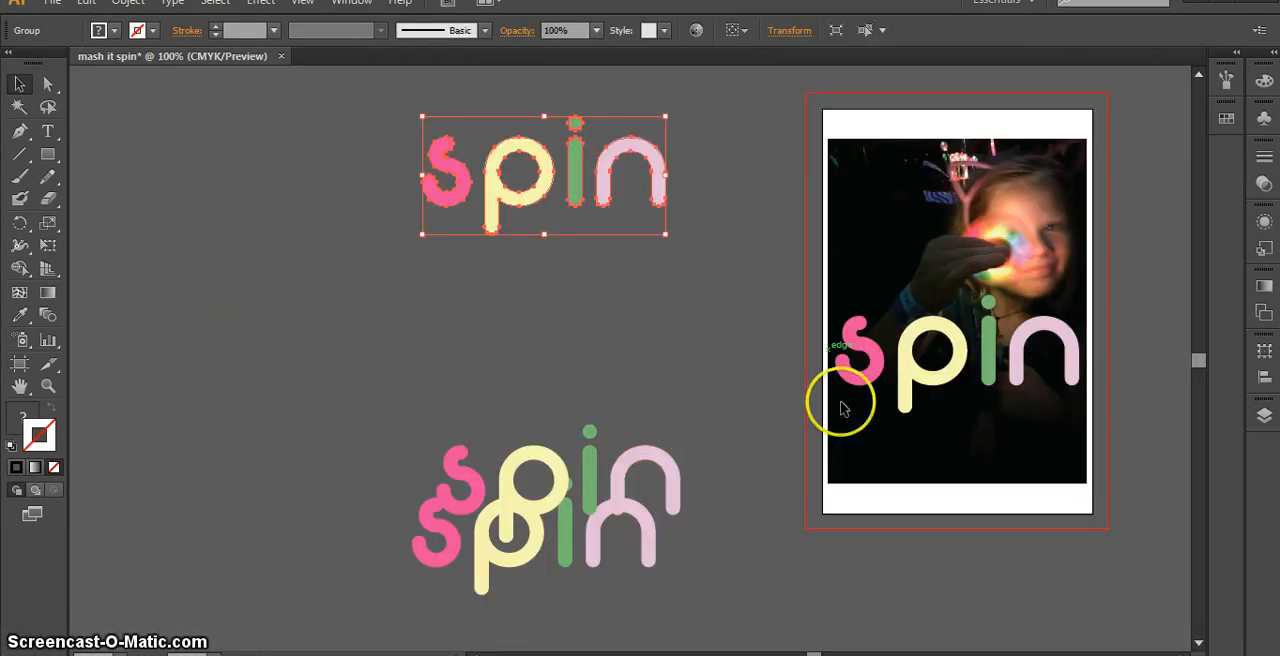
Isolate the colored "spin" group over the photo, select its "s" and "p" individually, and leave isolation mode
{"action": "left_click", "coordinate": [868, 372]}
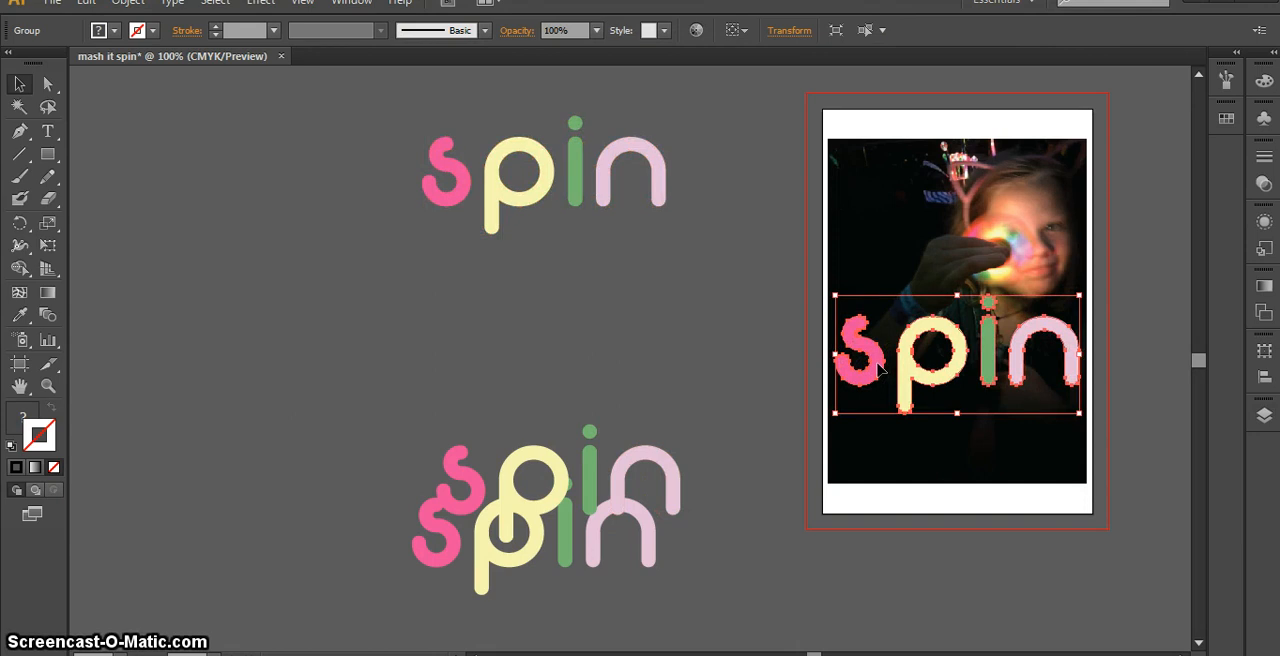
{"action": "left_click", "coordinate": [874, 372]}
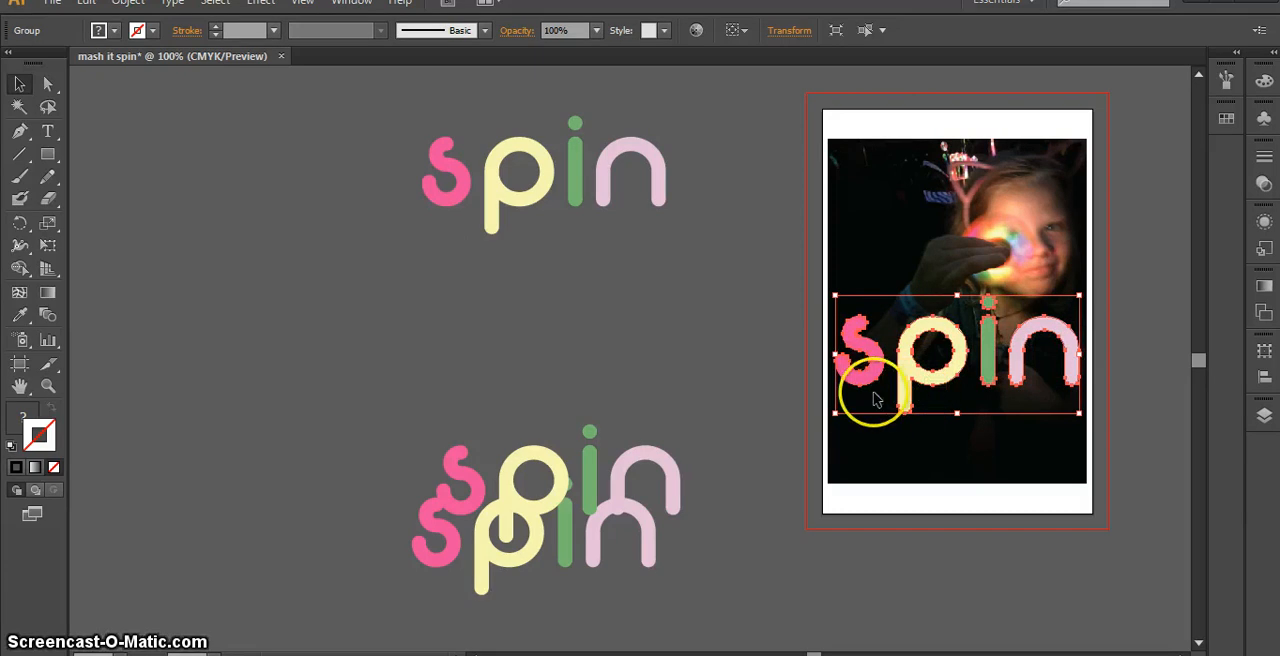
{"action": "scroll", "coordinate": [866, 387], "scroll_direction": "up", "scroll_amount": 1}
{"action": "left_click_drag", "start_coordinate": [958, 421], "coordinate": [583, 457]}
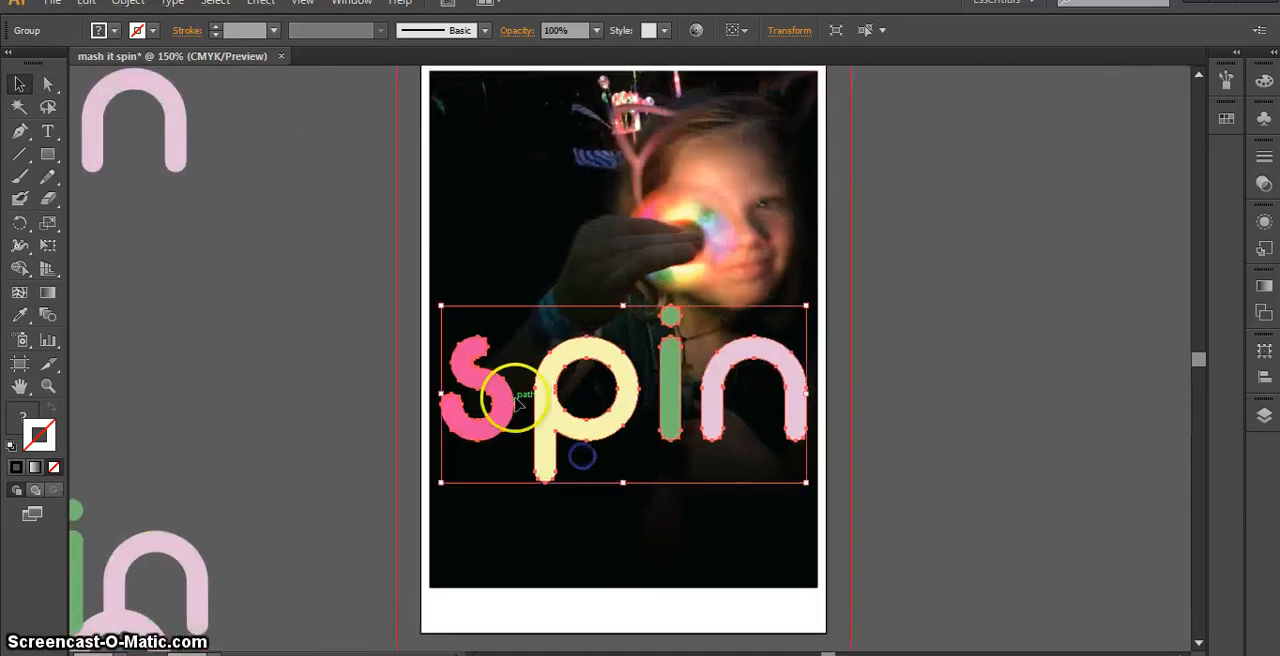
{"action": "double_click", "coordinate": [497, 425]}
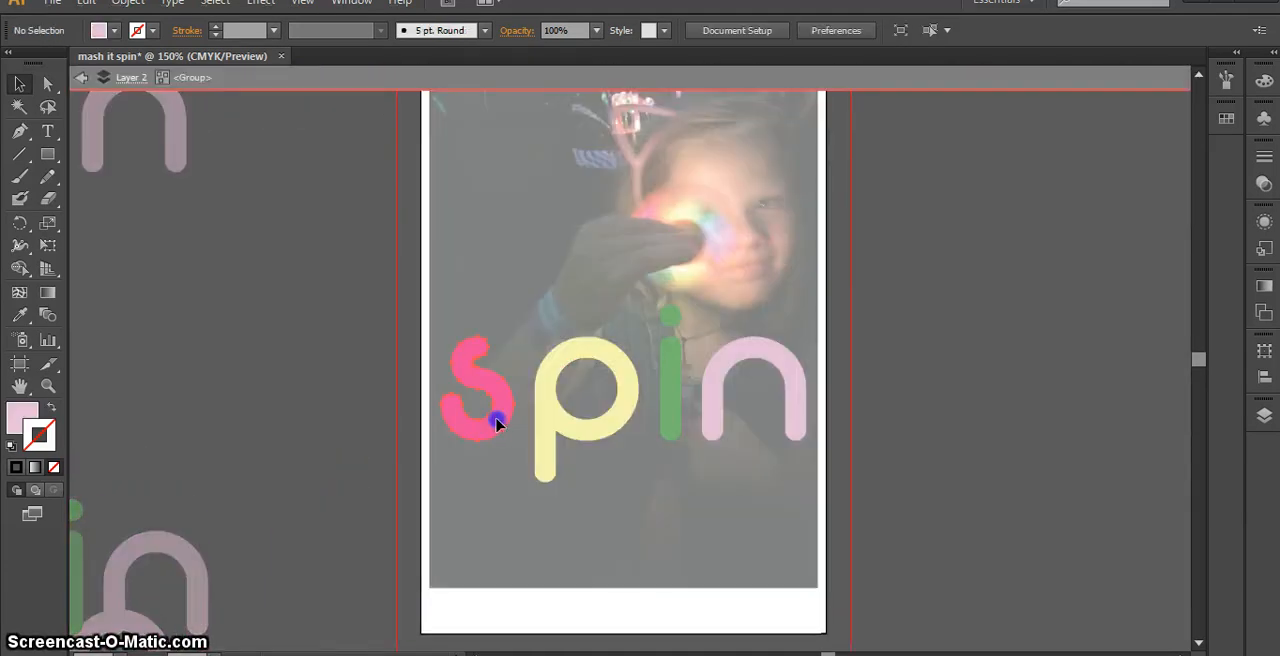
{"action": "left_click", "coordinate": [497, 425]}
{"action": "left_click", "coordinate": [21, 316]}
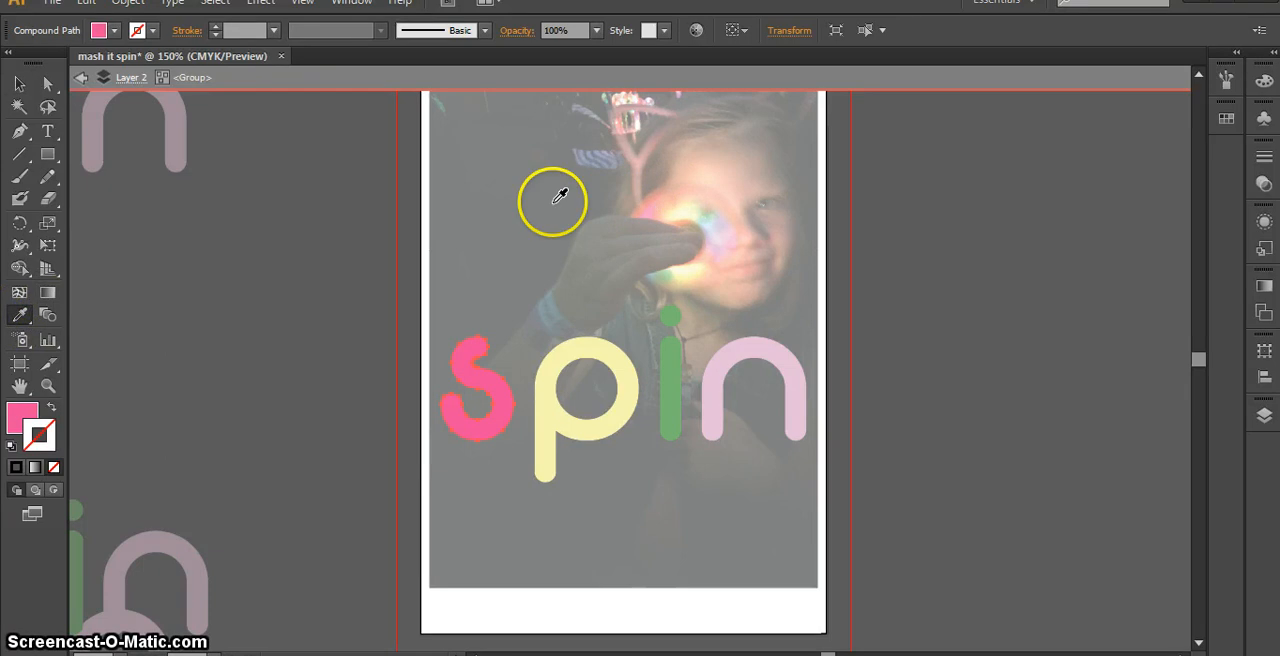
{"action": "left_click", "coordinate": [551, 413]}
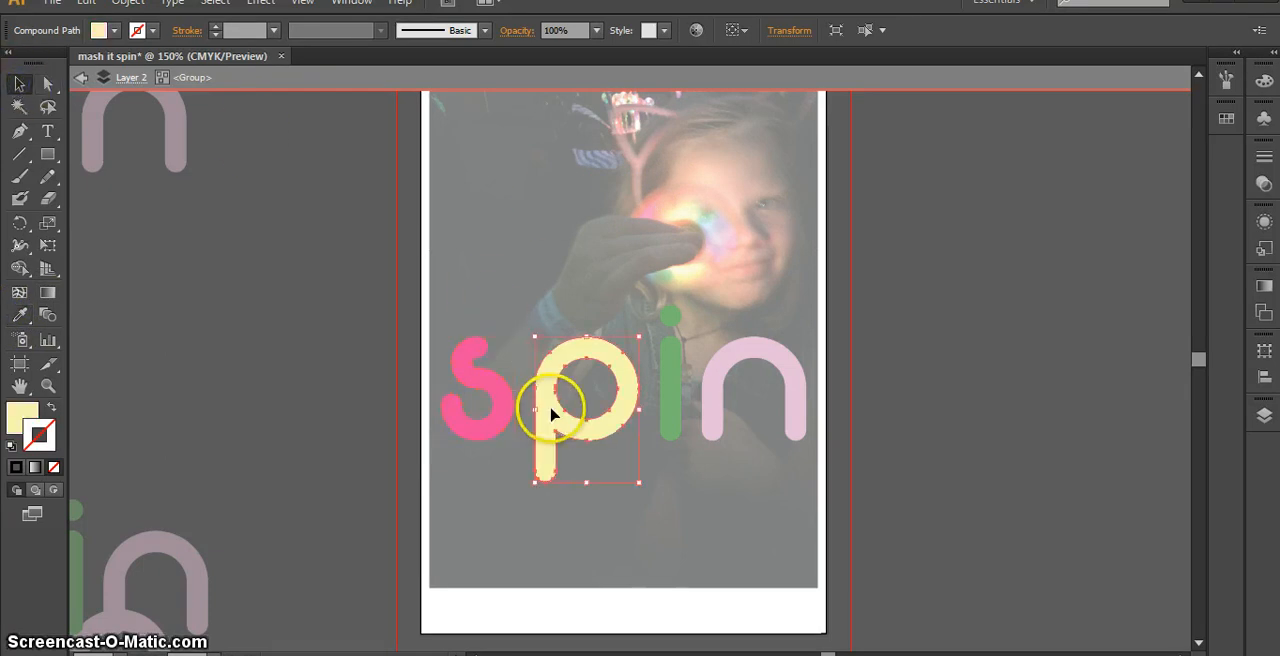
{"action": "left_click", "coordinate": [343, 375]}
{"action": "double_click", "coordinate": [289, 386]}
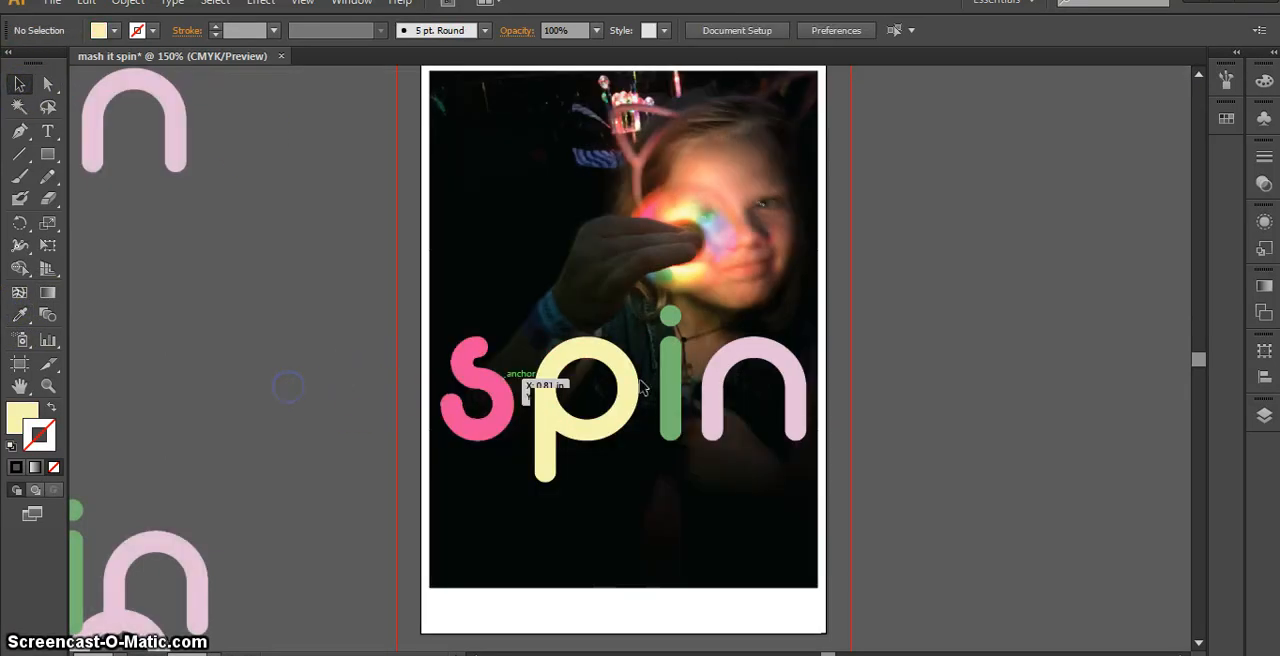
Ungroup the colored "spin" lettering over the photo into separate letters and clear the selection
{"action": "left_click", "coordinate": [478, 432]}
{"action": "right_click", "coordinate": [495, 418]}
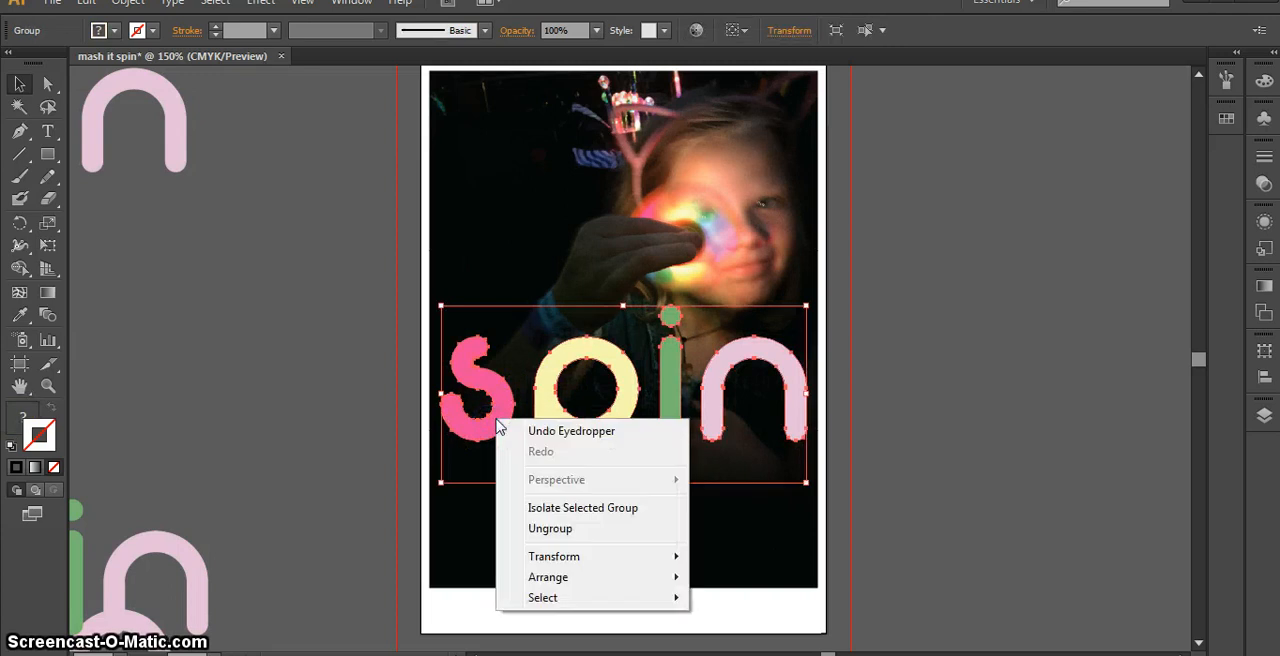
{"action": "left_click", "coordinate": [557, 530]}
{"action": "left_click", "coordinate": [874, 417]}
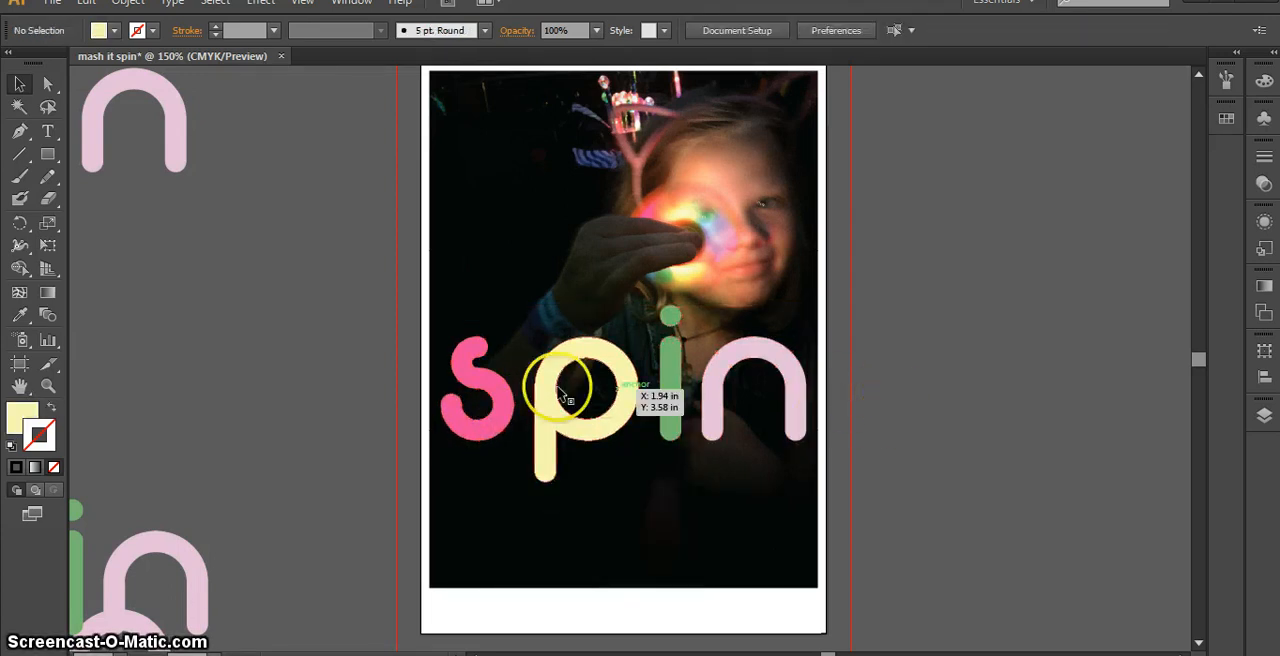
{"action": "left_click", "coordinate": [484, 390]}
{"action": "left_click", "coordinate": [503, 240]}
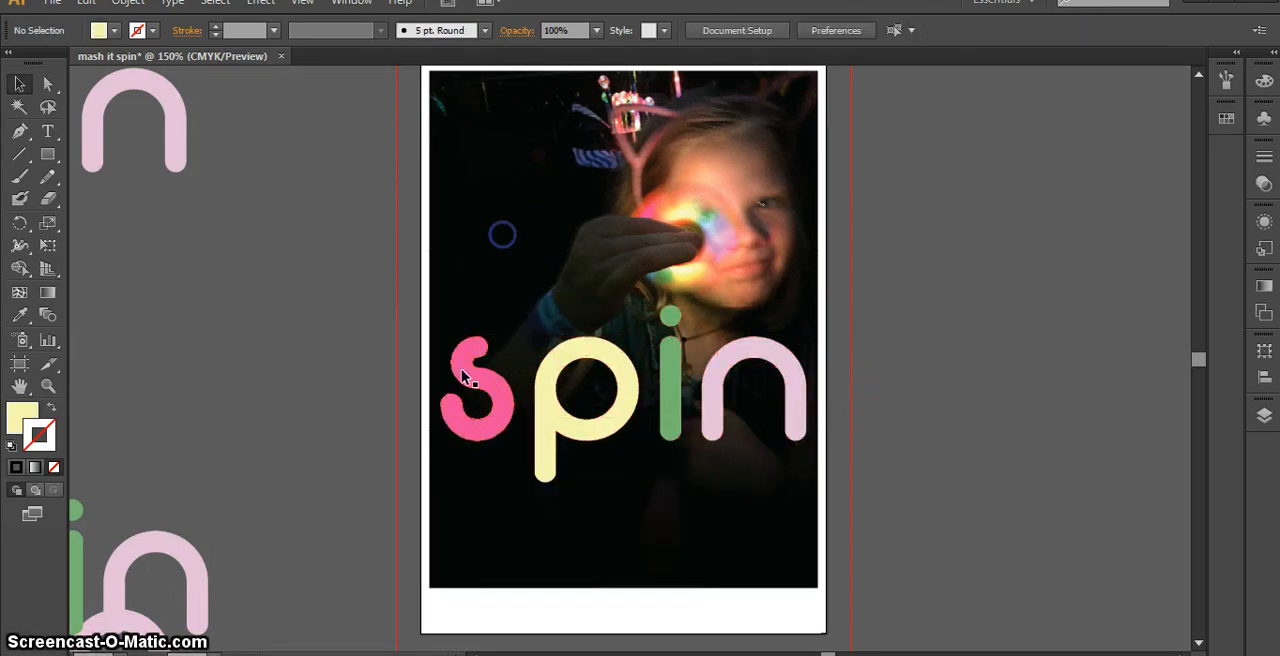
Move the pink "s" up beside the hand, rotated about a quarter turn clockwise, and tilt the yellow "p" clockwise just below it
{"action": "left_click_drag", "start_coordinate": [458, 386], "coordinate": [560, 214]}
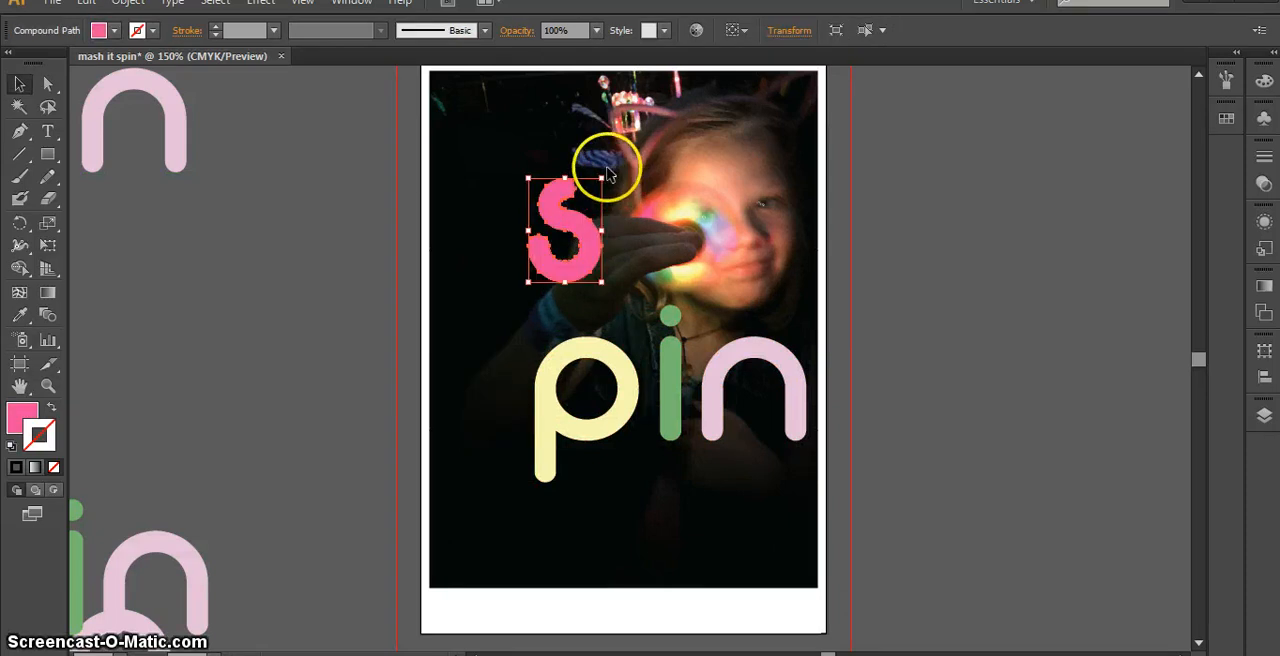
{"action": "left_click_drag", "start_coordinate": [609, 171], "coordinate": [566, 274]}
{"action": "left_click", "coordinate": [680, 240]}
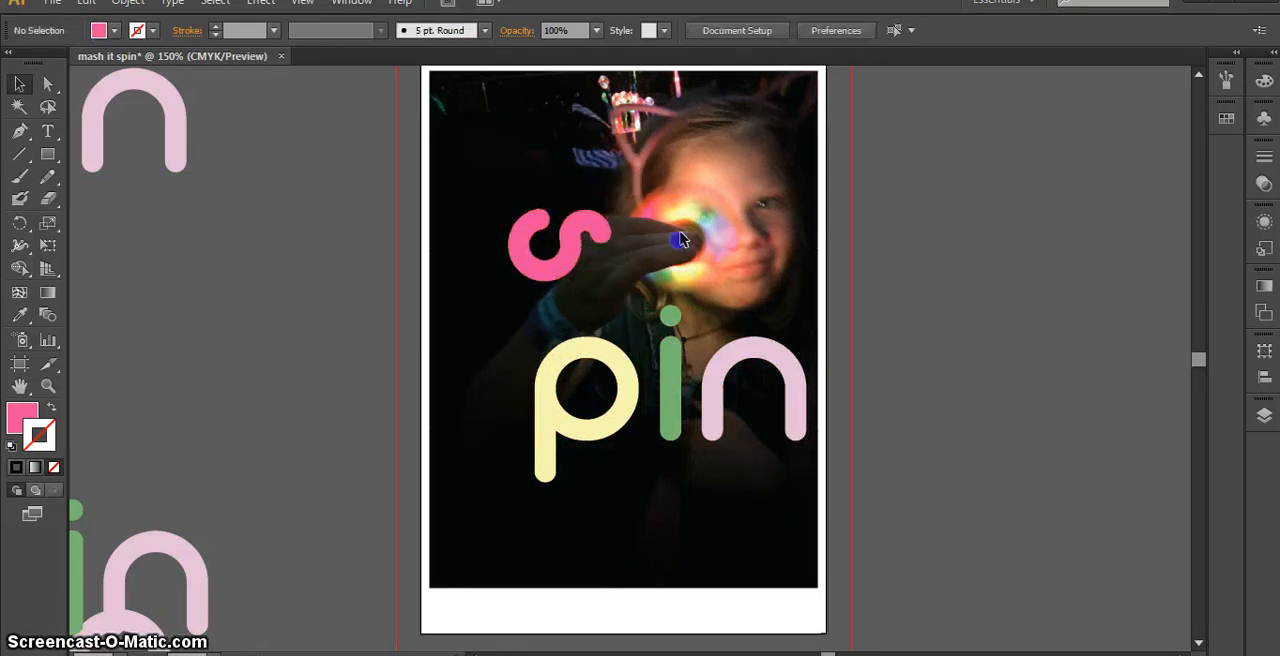
{"action": "left_click", "coordinate": [629, 396]}
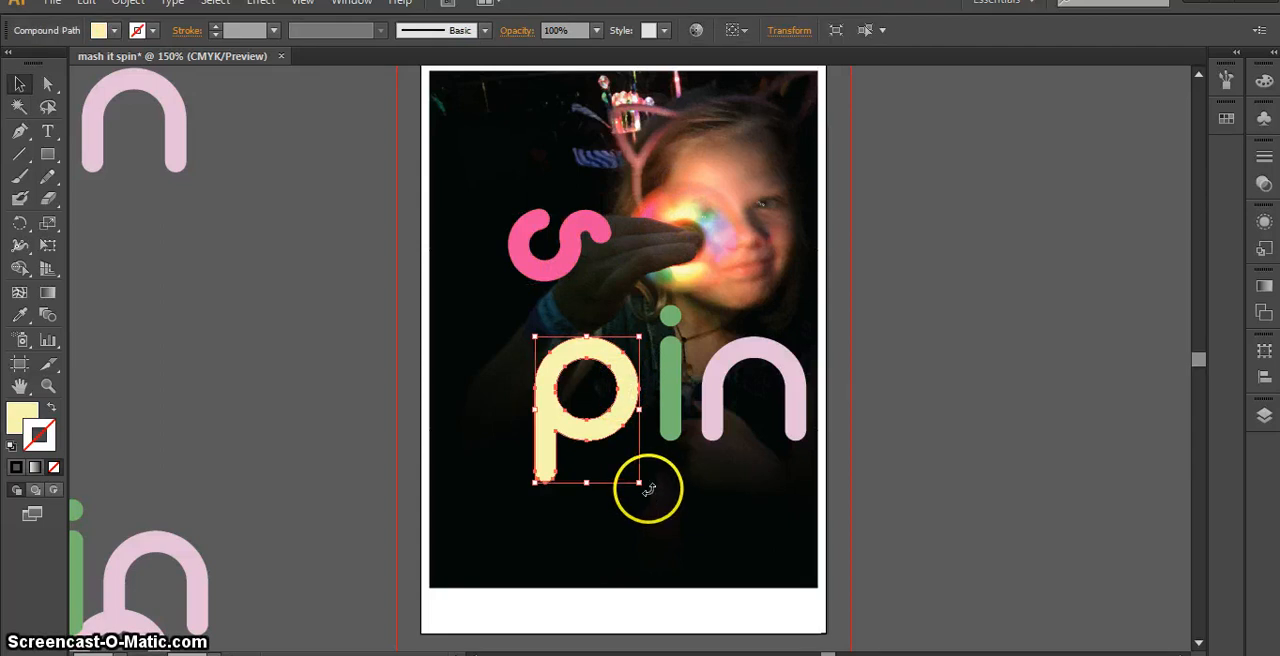
{"action": "left_click_drag", "start_coordinate": [649, 489], "coordinate": [585, 493]}
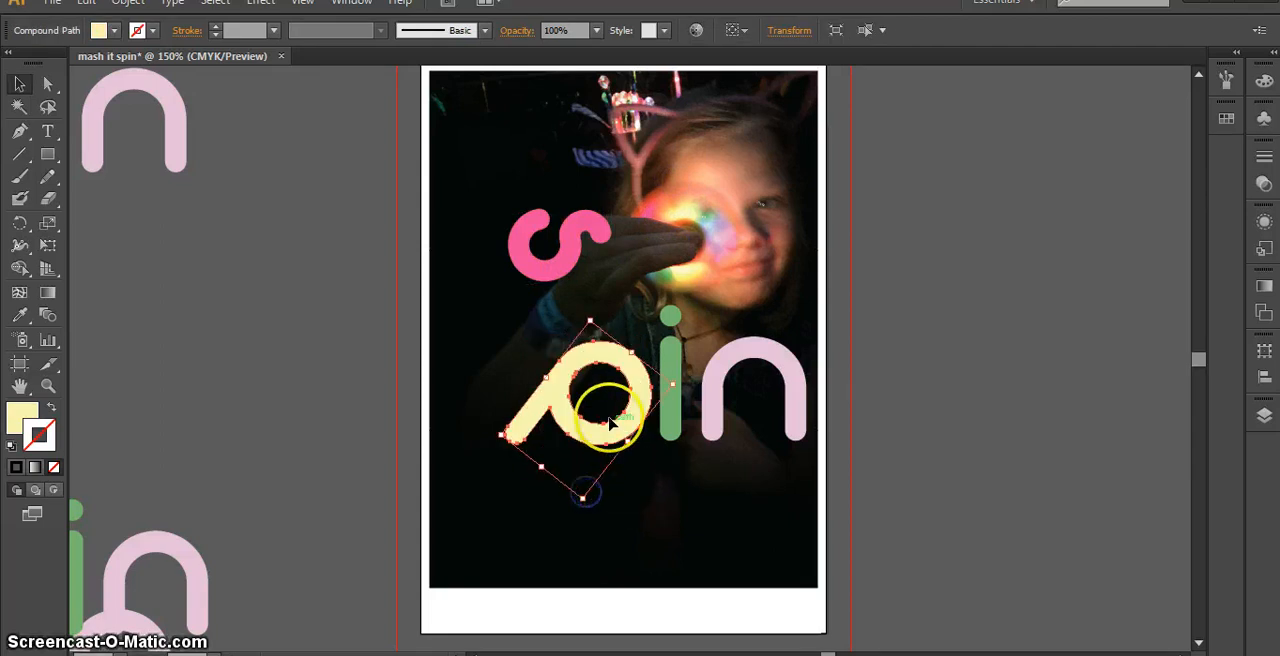
{"action": "left_click_drag", "start_coordinate": [612, 424], "coordinate": [588, 367]}
Tilt the green "i" about 12° clockwise and the light pink "n" slightly counterclockwise, shifting both closer to the "p"
{"action": "left_click", "coordinate": [667, 420]}
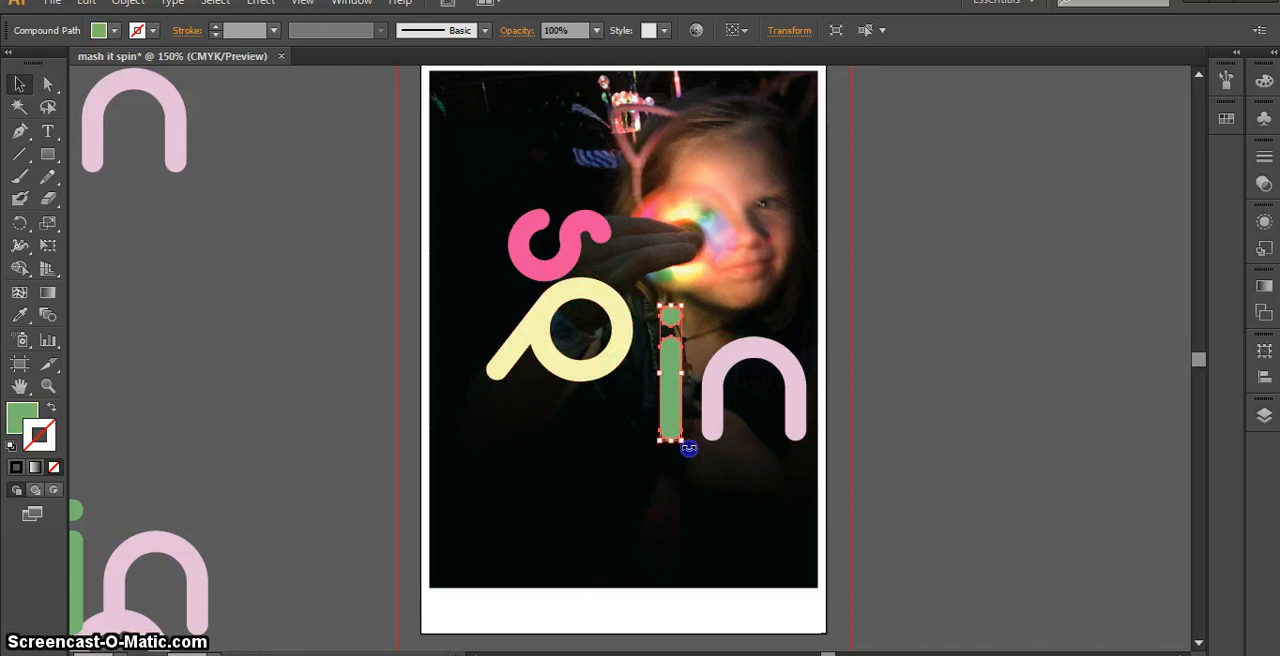
{"action": "left_click_drag", "start_coordinate": [682, 447], "coordinate": [675, 447]}
{"action": "left_click_drag", "start_coordinate": [675, 377], "coordinate": [649, 381]}
{"action": "left_click_drag", "start_coordinate": [657, 443], "coordinate": [654, 452]}
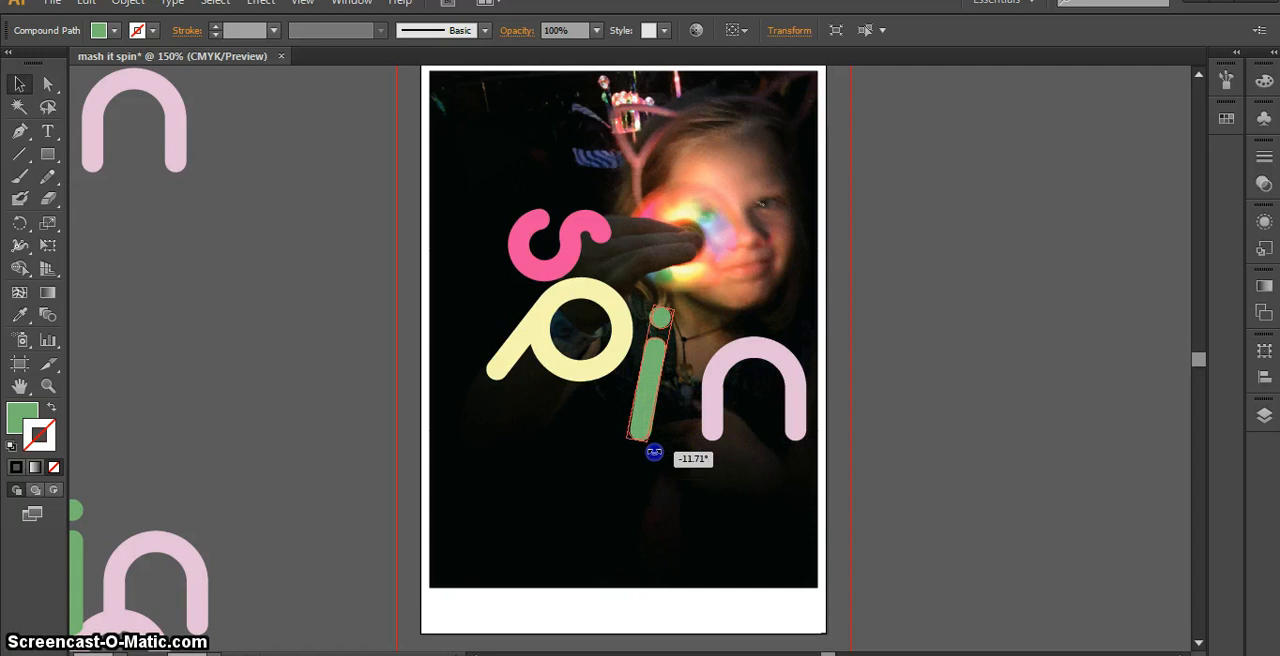
{"action": "left_click_drag", "start_coordinate": [708, 404], "coordinate": [680, 378]}
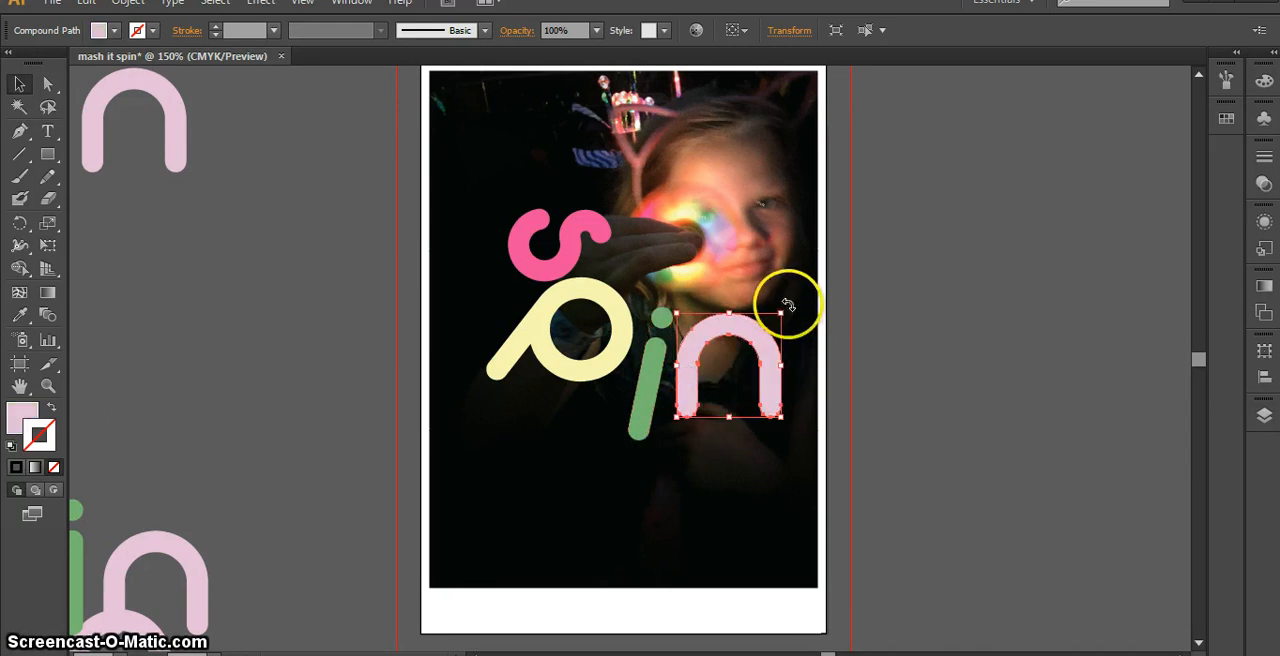
{"action": "left_click_drag", "start_coordinate": [789, 304], "coordinate": [785, 343]}
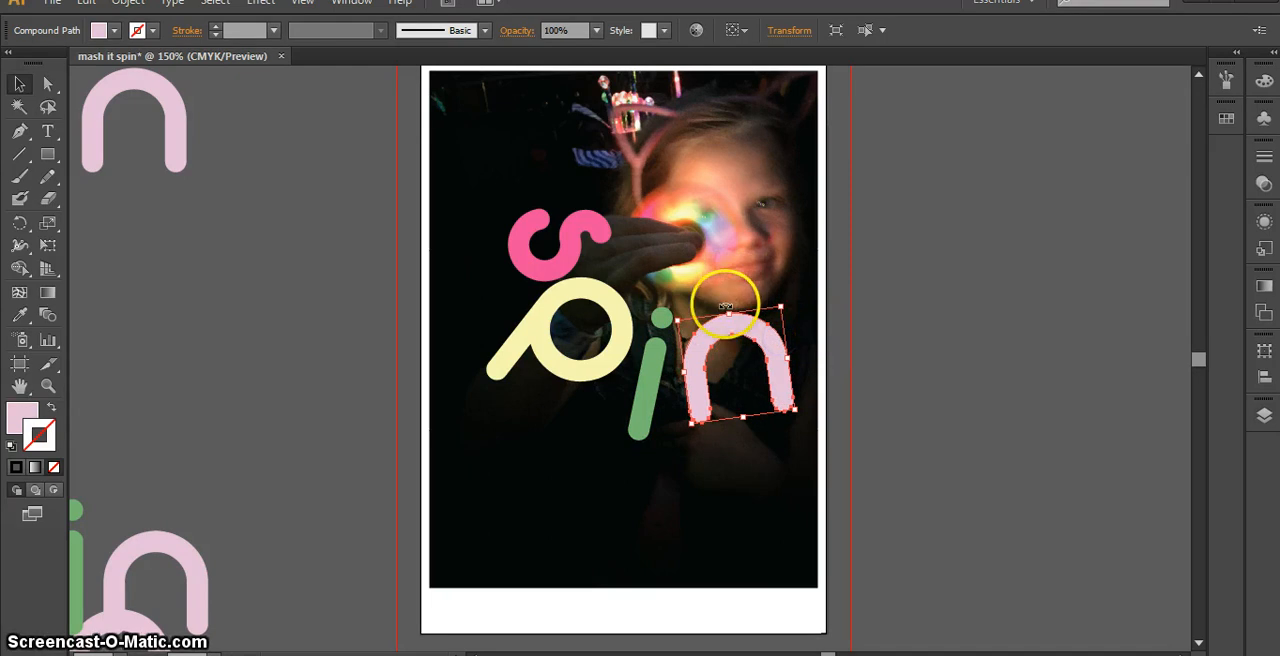
Shift the rotated pink "s" slightly up and to the left, away from the "p"
{"action": "scroll", "coordinate": [730, 312], "scroll_direction": "down", "scroll_amount": 1}
{"action": "left_click", "coordinate": [930, 354]}
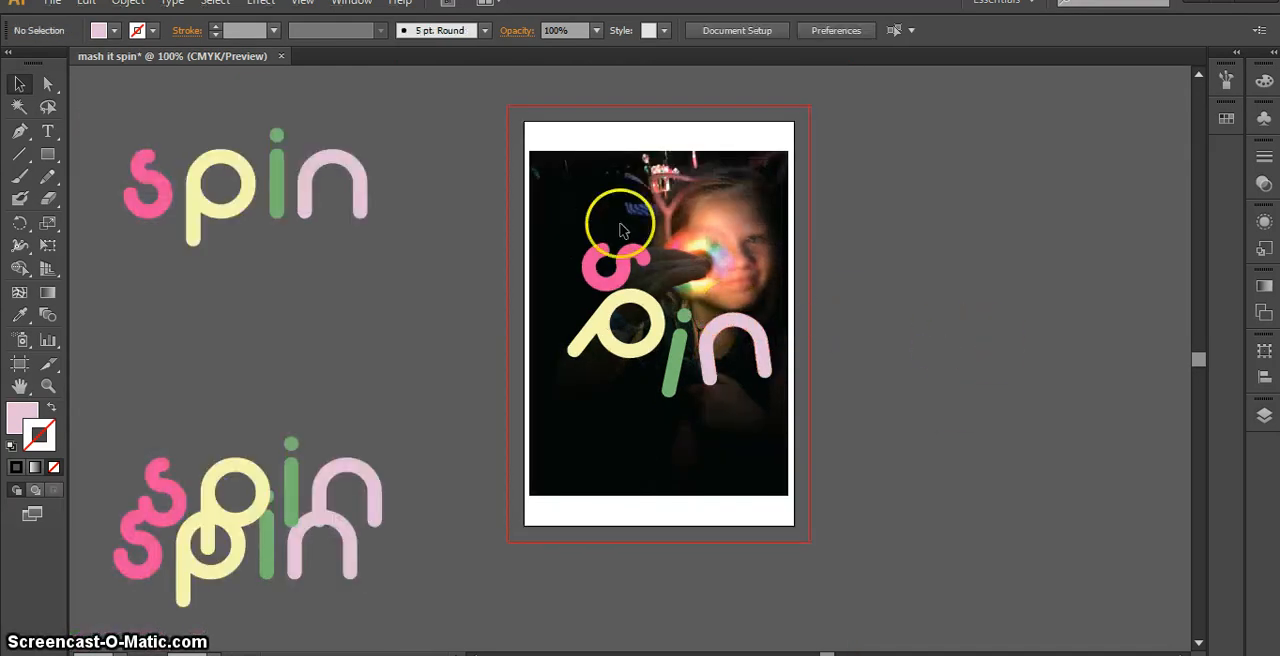
{"action": "left_click", "coordinate": [621, 268]}
{"action": "mouse_move", "coordinate": [578, 248]}
{"action": "left_mouse_down"}
{"action": "mouse_move", "coordinate": [566, 224]}
{"action": "mouse_move", "coordinate": [580, 240]}
{"action": "left_mouse_up"}
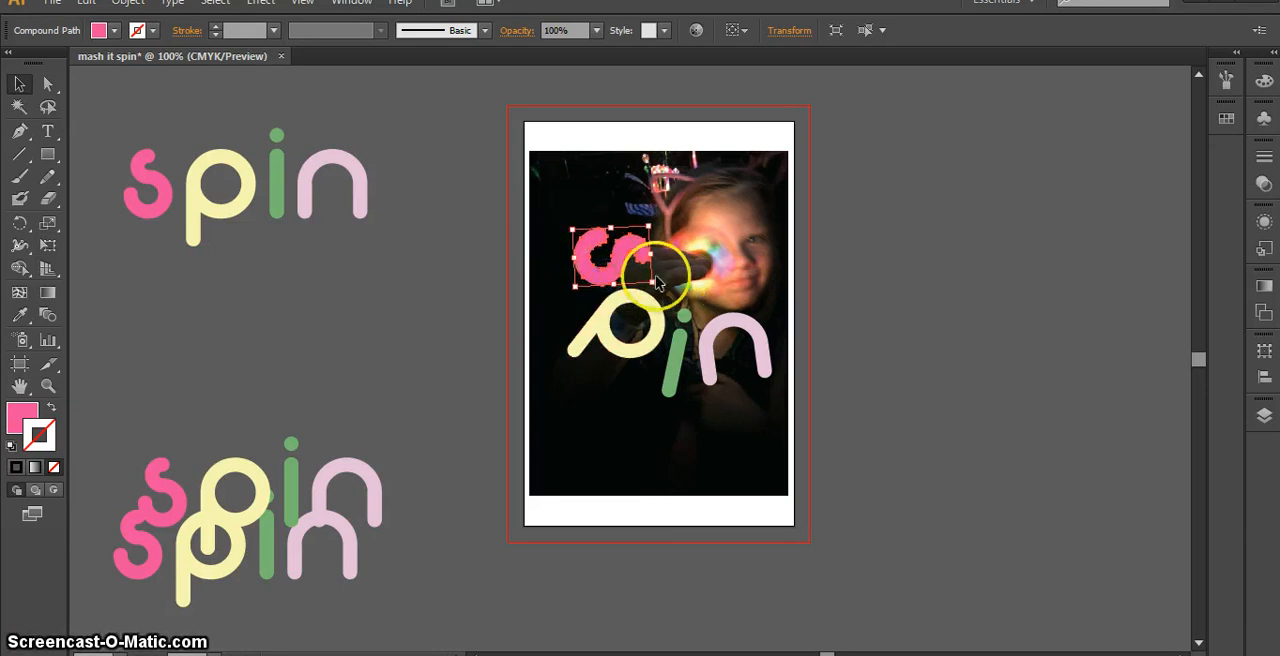
Set the opacity of the pink "s" and the yellow "p" over the photo to 70%
{"action": "left_click", "coordinate": [596, 30]}
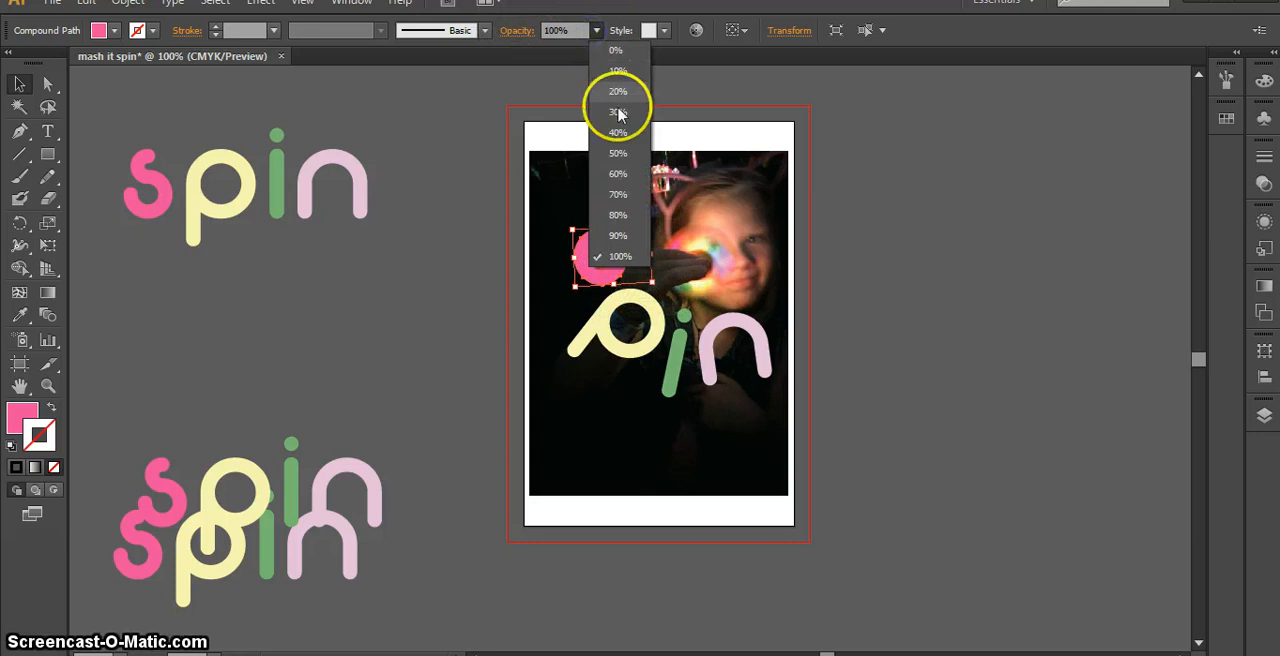
{"action": "left_click", "coordinate": [617, 194]}
{"action": "left_click", "coordinate": [600, 332]}
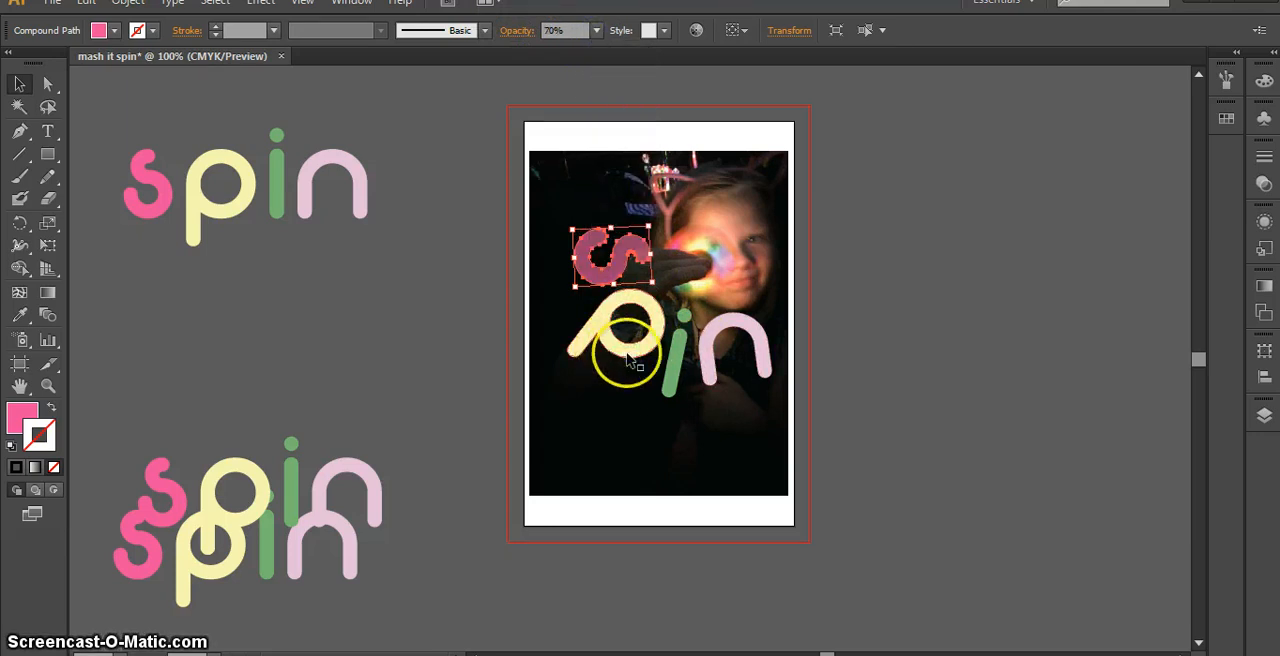
{"action": "left_click", "coordinate": [596, 30]}
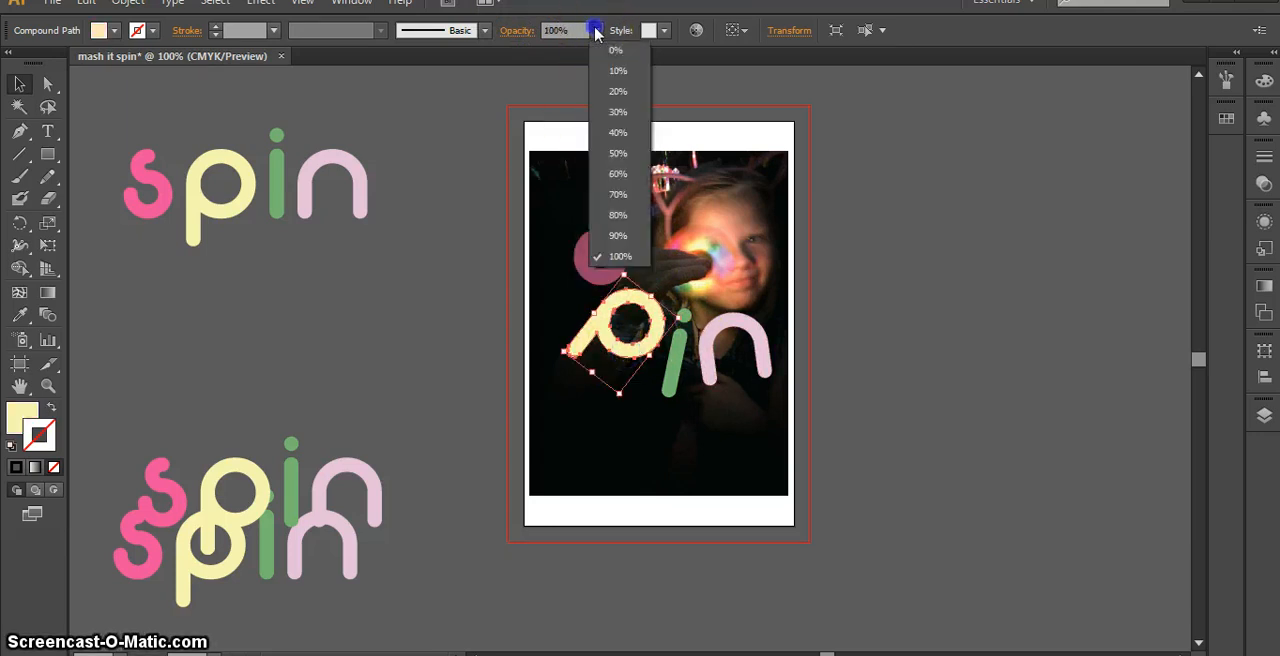
{"action": "left_click", "coordinate": [617, 196]}
Try 70% opacity on the green "i" and the light pink "n", and undo both changes
{"action": "left_click", "coordinate": [667, 372]}
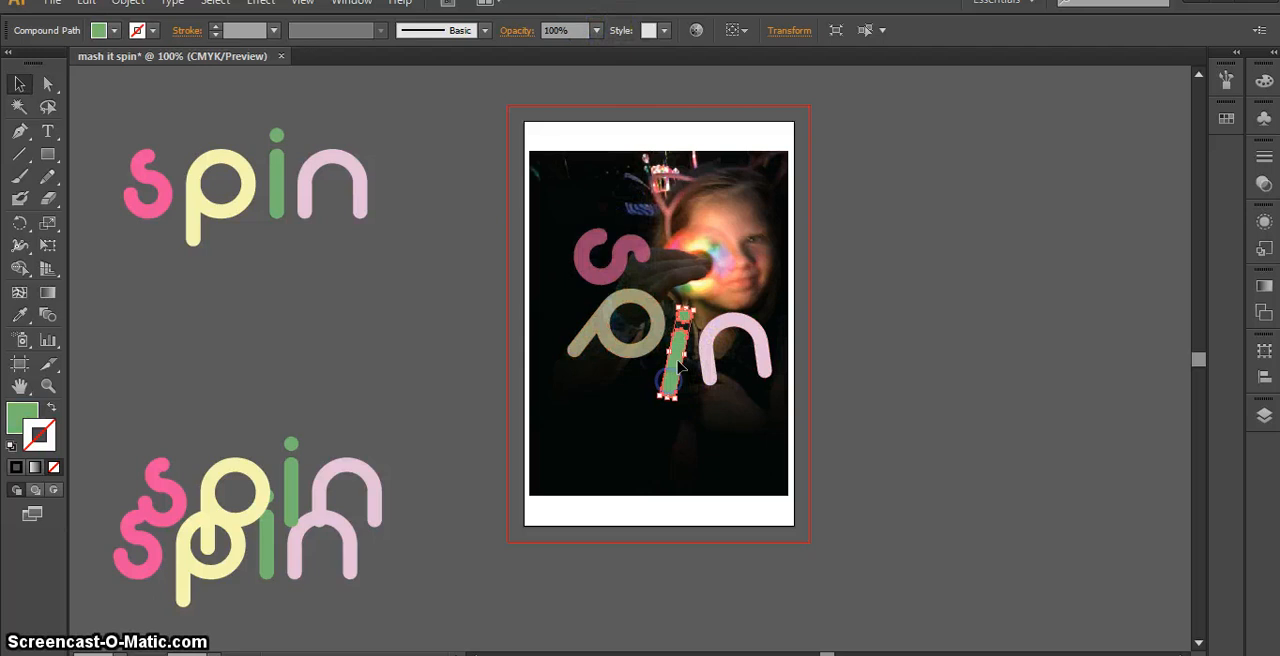
{"action": "left_click", "coordinate": [595, 30]}
{"action": "left_click", "coordinate": [617, 194]}
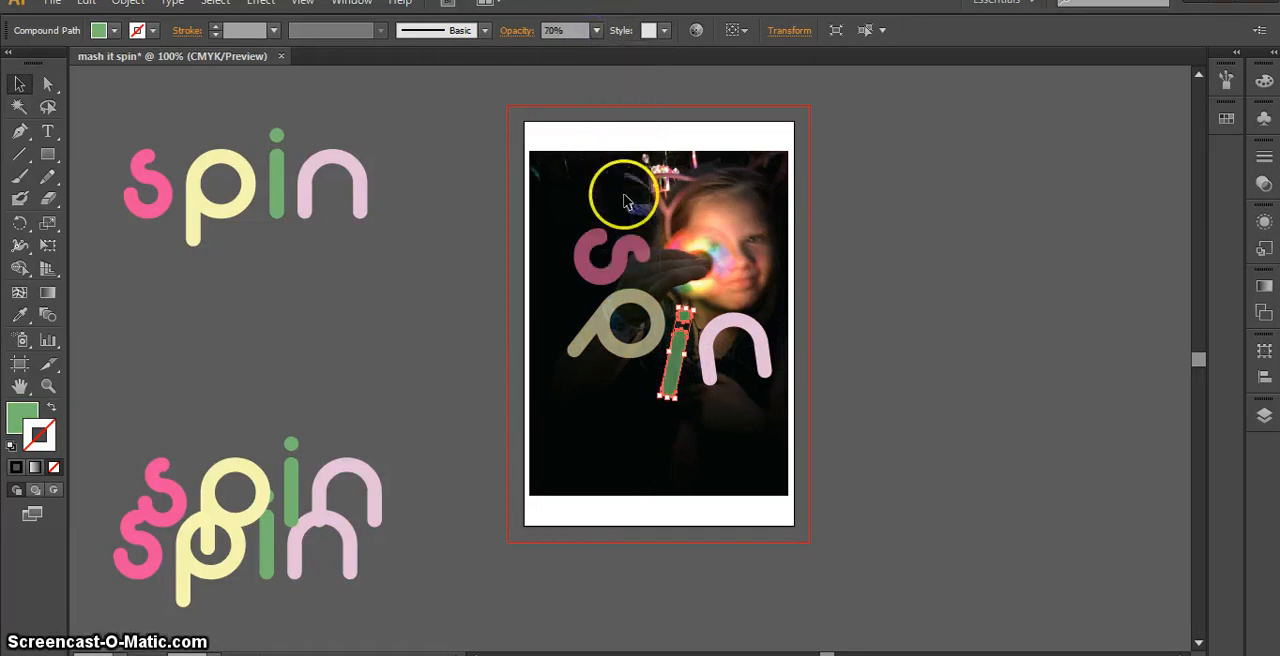
{"action": "left_click", "coordinate": [708, 358]}
{"action": "left_click", "coordinate": [596, 30]}
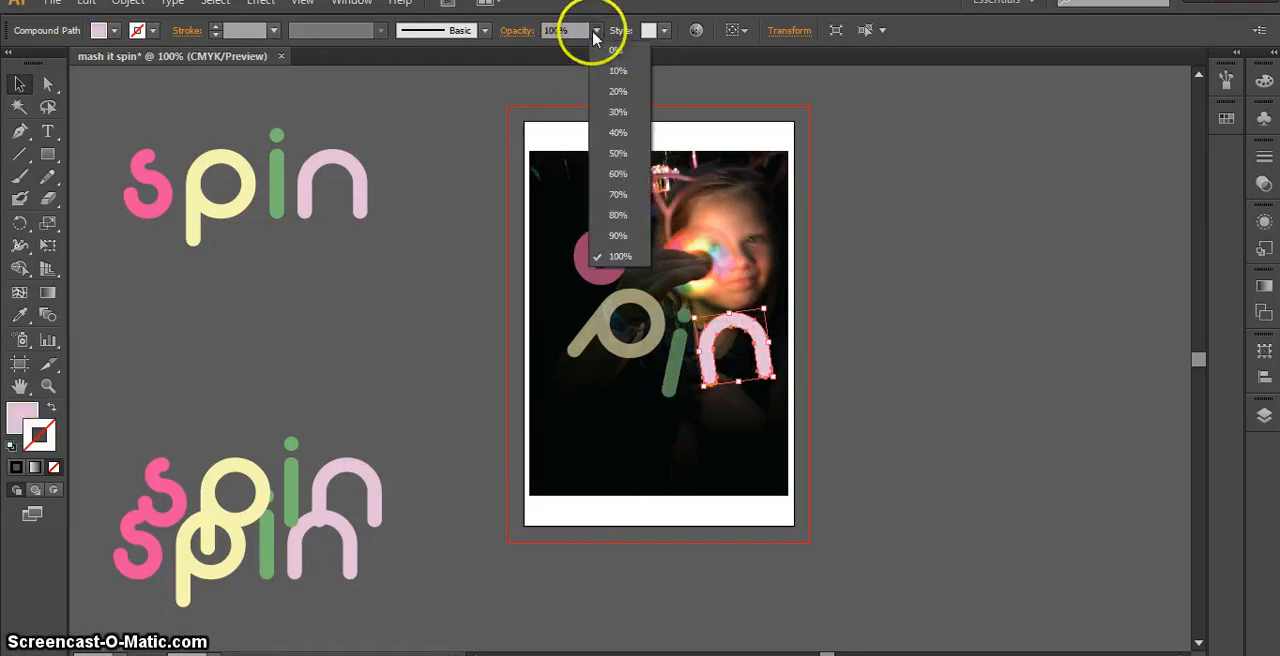
{"action": "left_click", "coordinate": [617, 196]}
{"action": "left_click", "coordinate": [897, 284]}
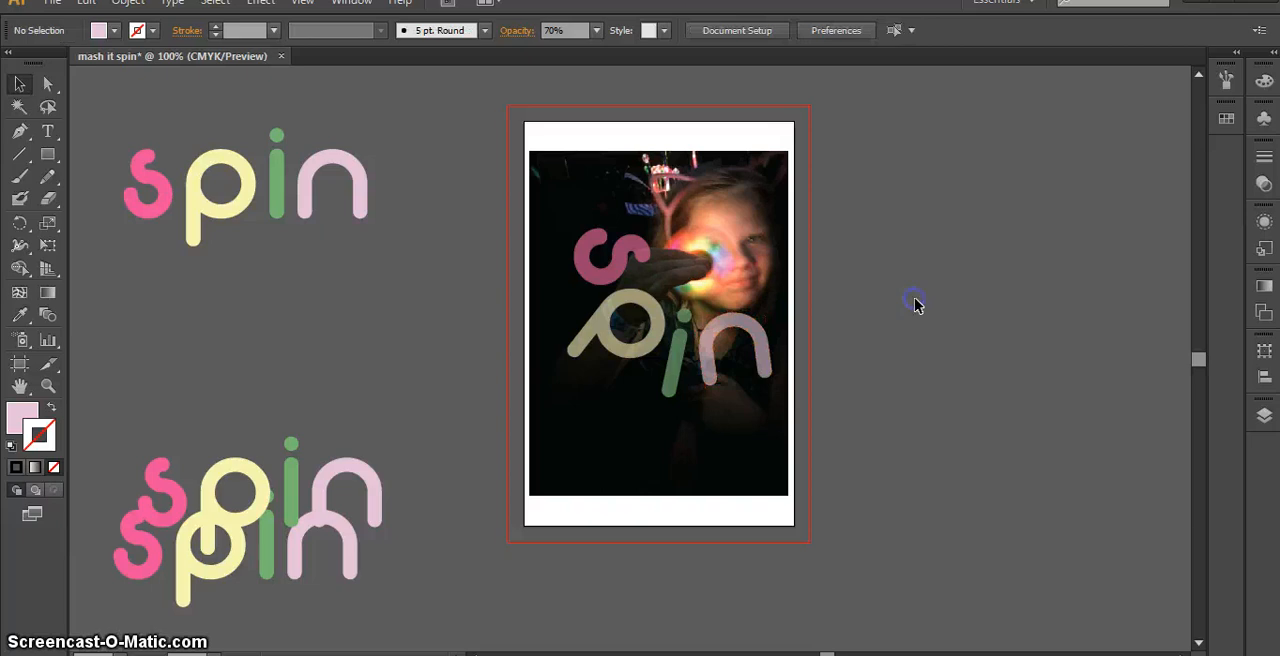
{"action": "key", "text": "ctrl+z"}
{"action": "key", "text": "ctrl+z"}
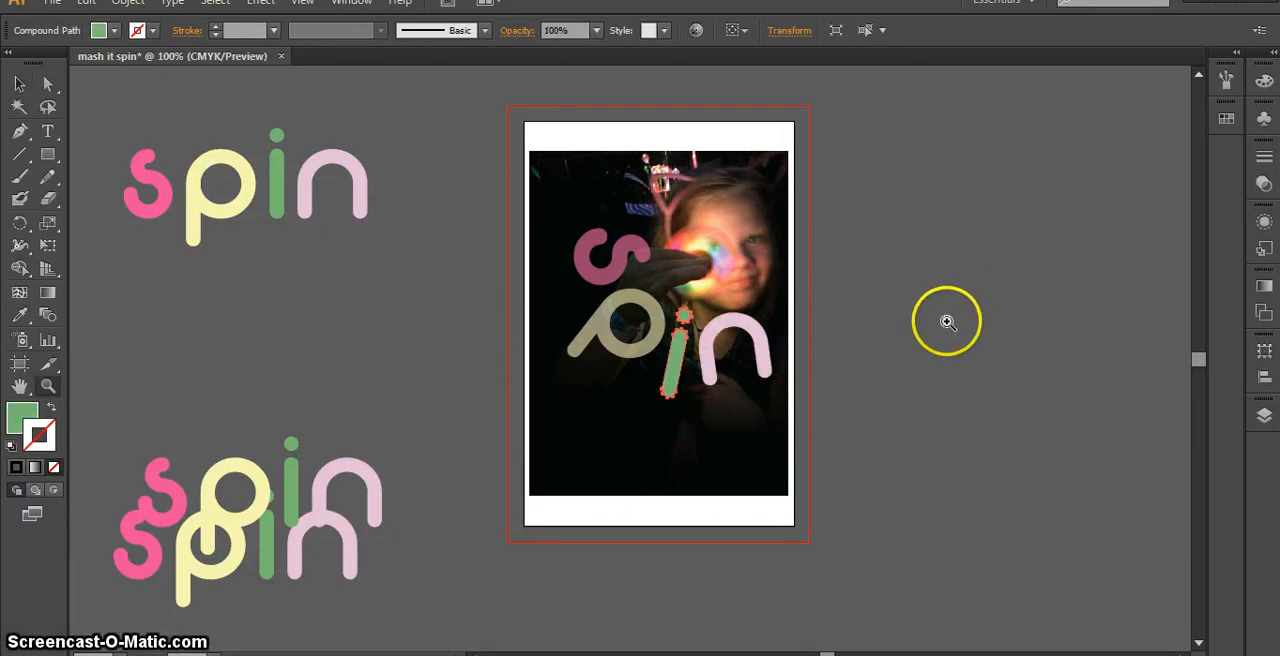
Restore the opacity of the yellow "p" and the pink "s" over the photo to 100%
{"action": "left_click", "coordinate": [947, 322]}
{"action": "left_click_drag", "start_coordinate": [228, 318], "coordinate": [694, 327]}
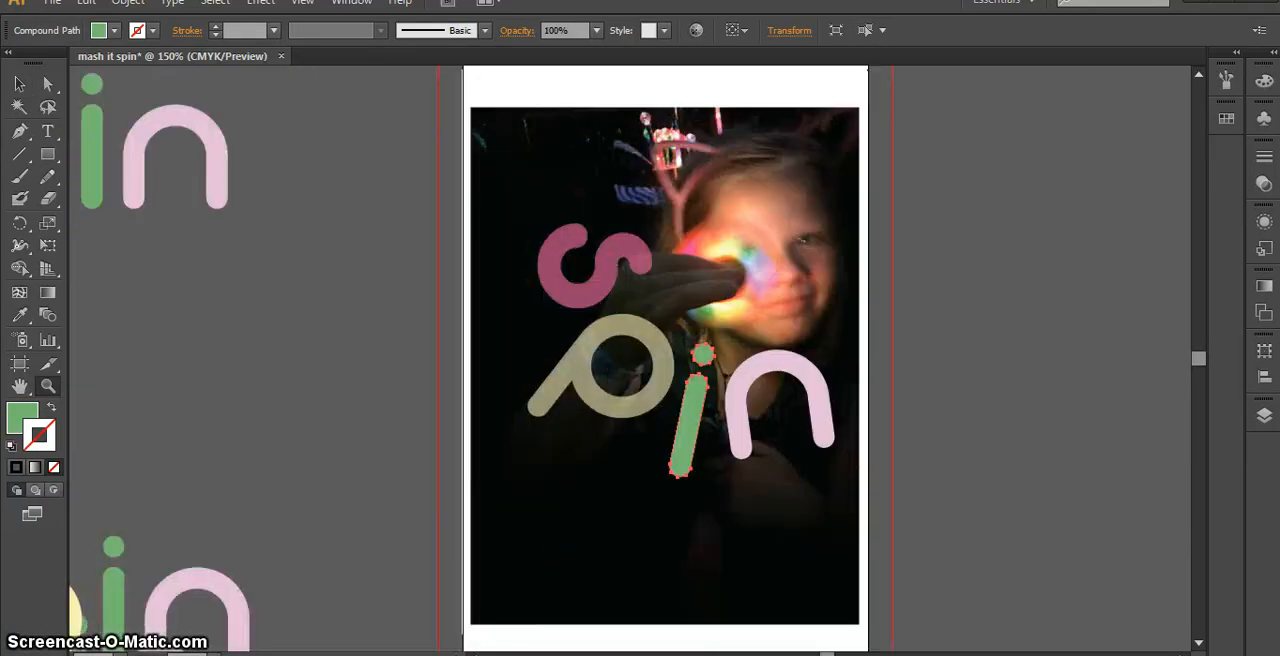
{"action": "left_click", "coordinate": [19, 88]}
{"action": "left_click", "coordinate": [603, 391]}
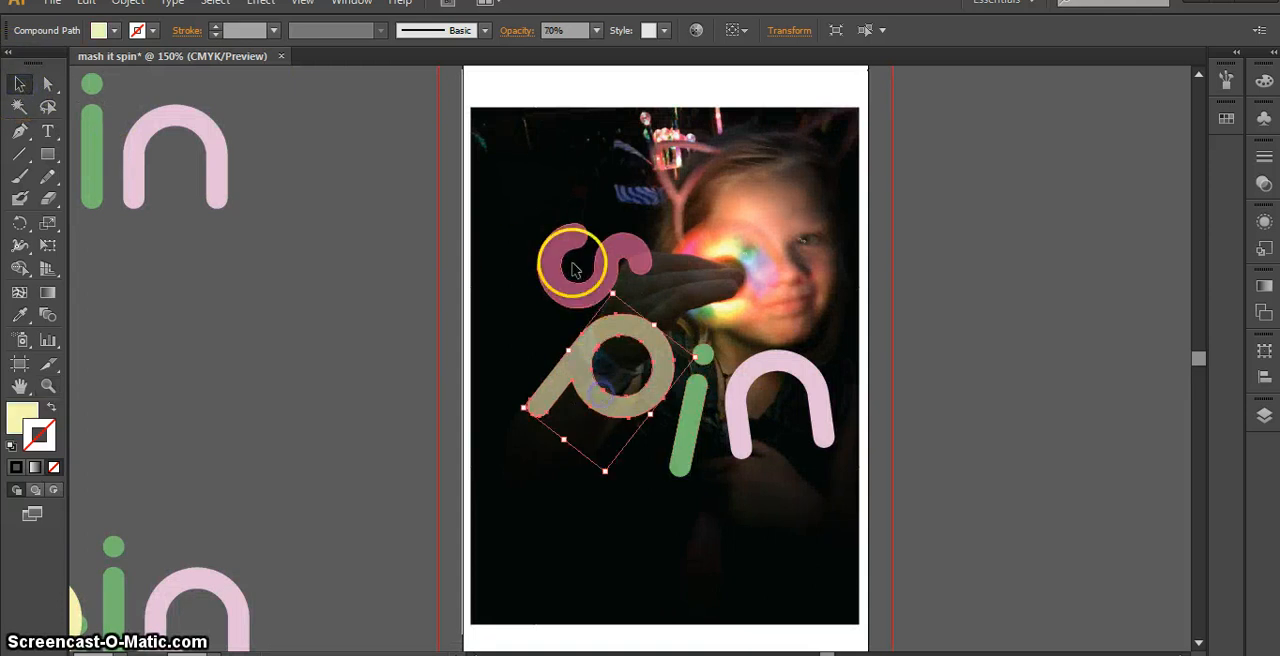
{"action": "left_click", "coordinate": [573, 302], "text": "shift"}
{"action": "left_click", "coordinate": [596, 30]}
{"action": "left_click", "coordinate": [588, 250]}
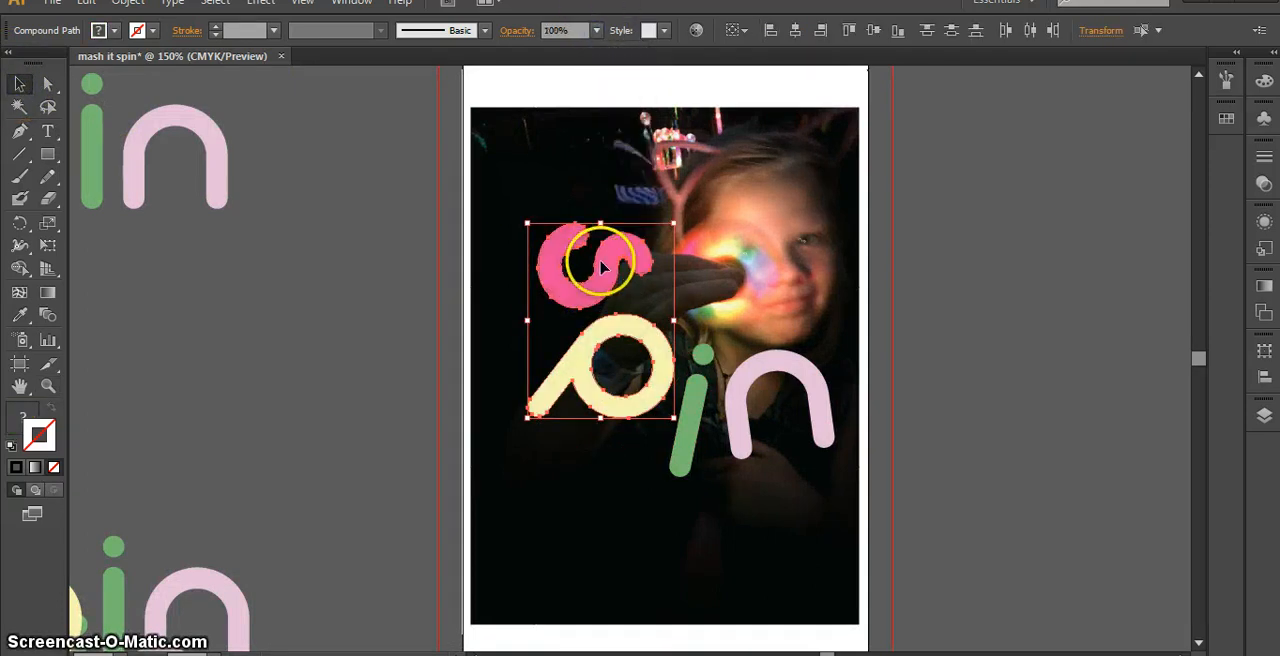
Set the blending mode of all four letters over the photo to Difference
{"action": "left_click", "coordinate": [686, 420], "text": "shift"}
{"action": "left_click", "coordinate": [740, 412], "text": "shift"}
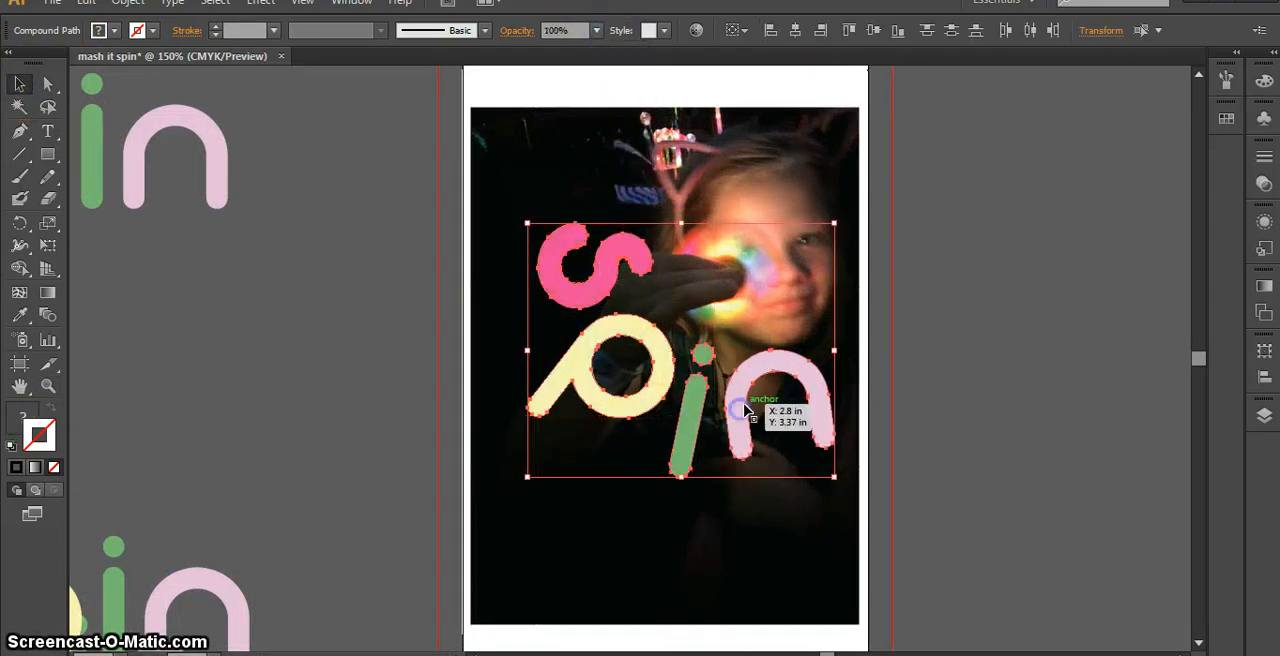
{"action": "left_click", "coordinate": [1265, 185]}
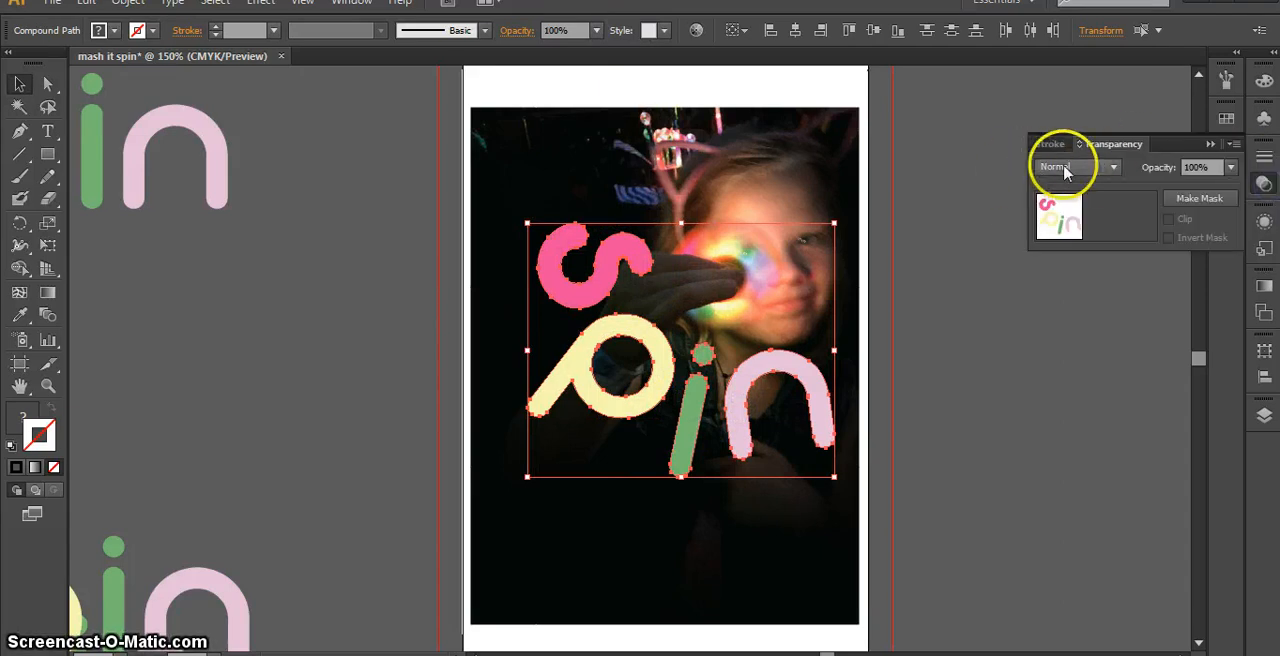
{"action": "left_click", "coordinate": [1110, 170]}
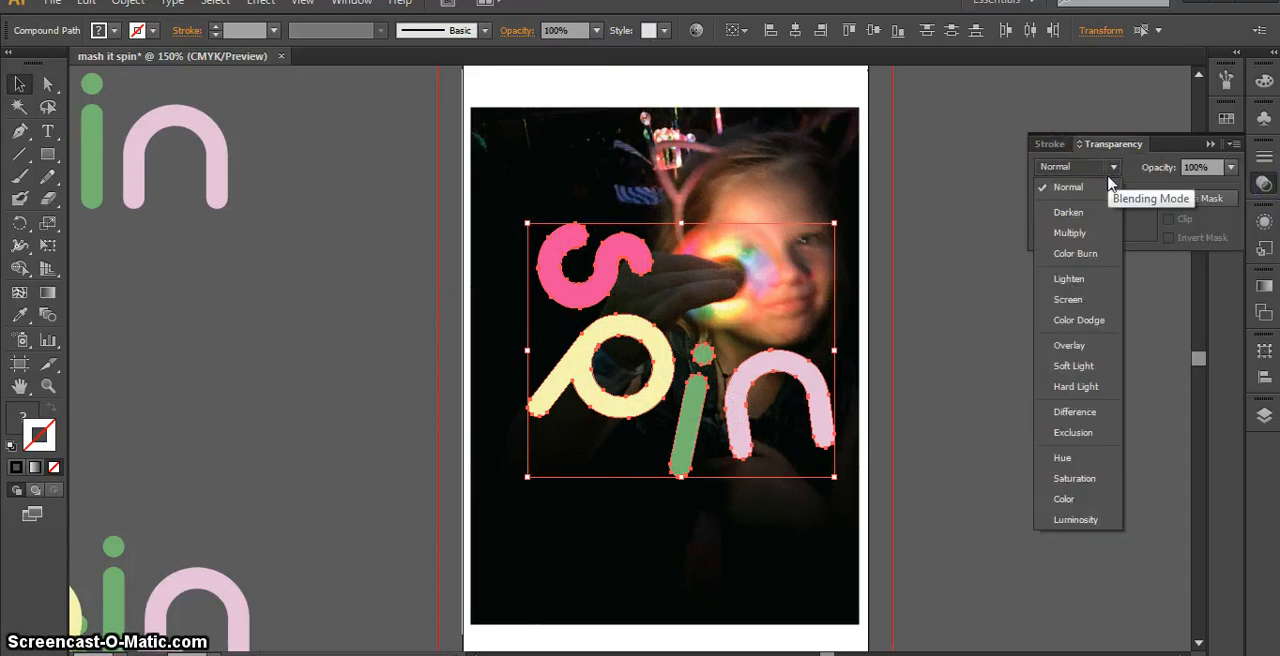
{"action": "left_click", "coordinate": [1080, 277]}
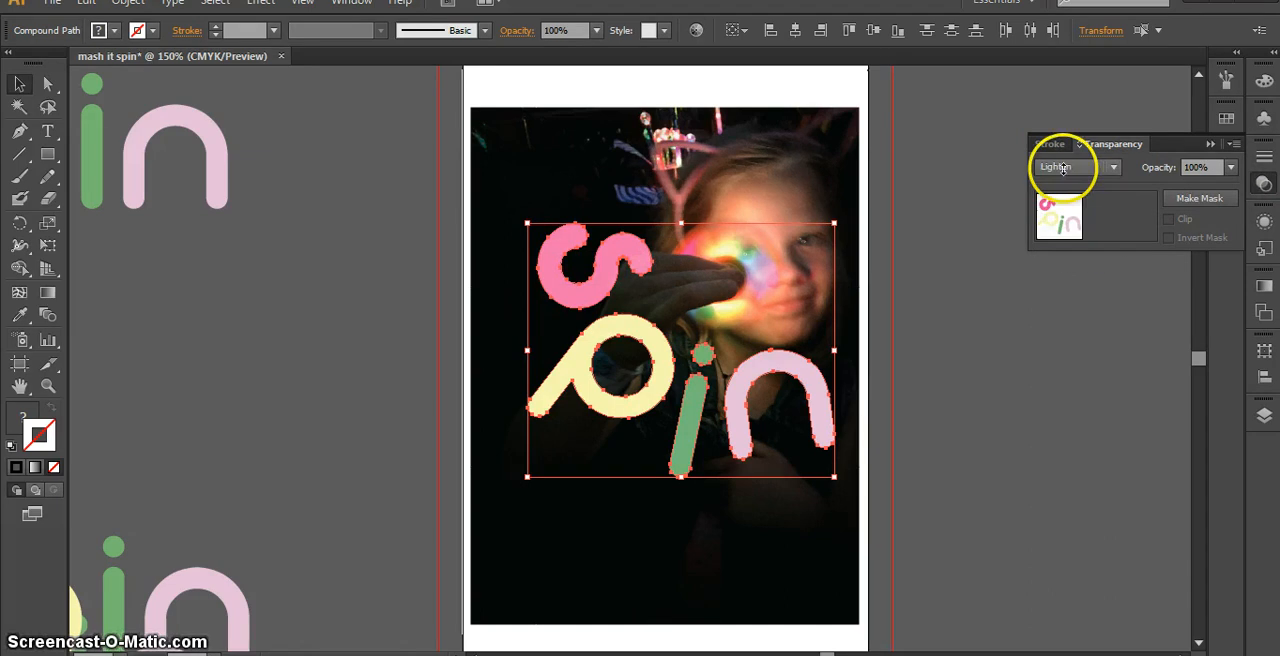
{"action": "scroll", "coordinate": [1062, 167], "scroll_direction": "down", "scroll_amount": 6}
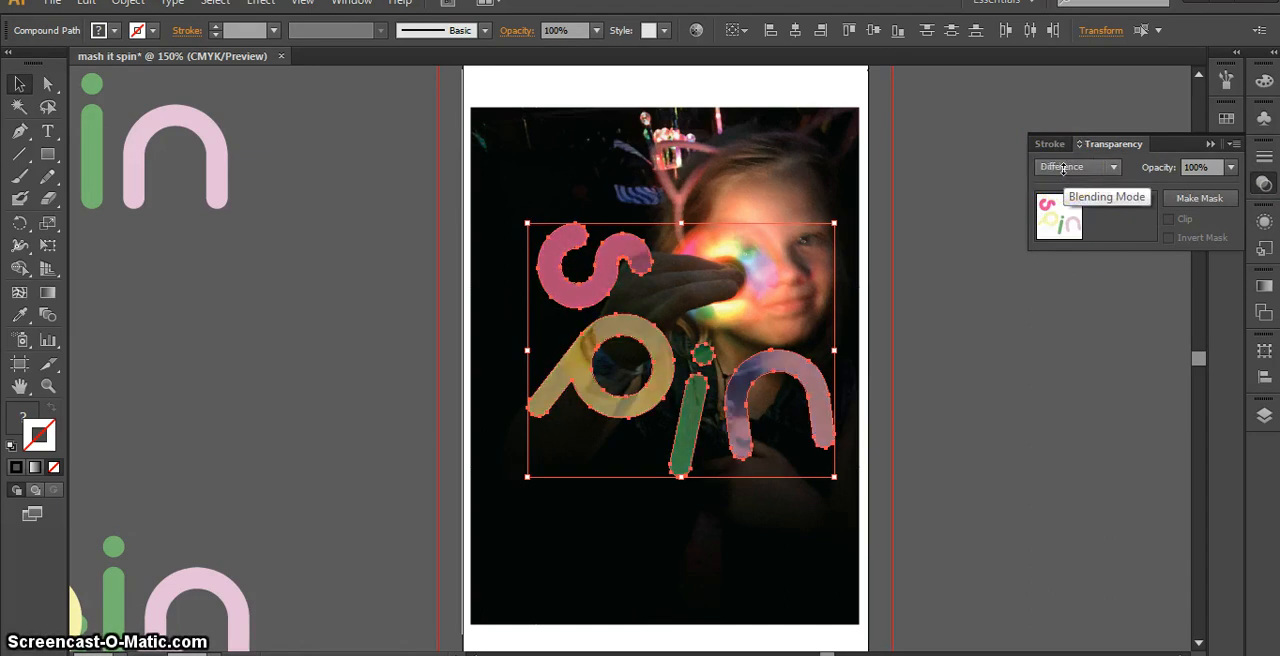
{"action": "scroll", "coordinate": [1062, 167], "scroll_direction": "down", "scroll_amount": 2}
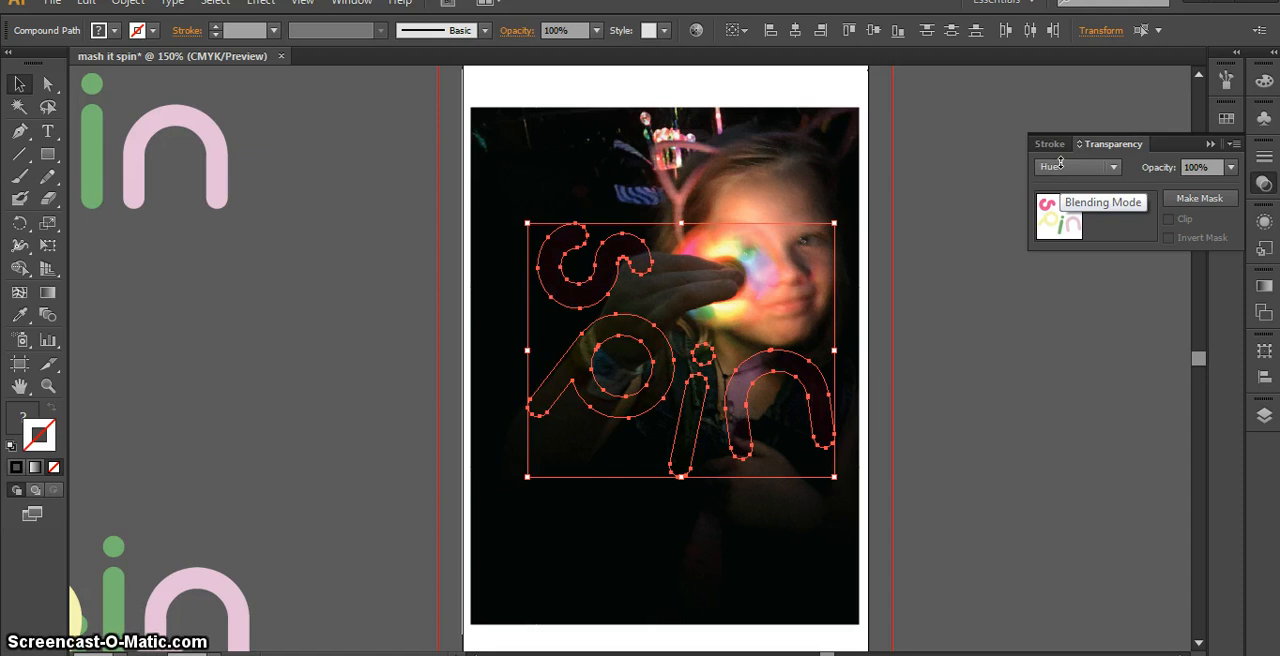
{"action": "scroll", "coordinate": [1062, 167], "scroll_direction": "up", "scroll_amount": 3}
{"action": "scroll", "coordinate": [1061, 162], "scroll_direction": "down", "scroll_amount": 1}
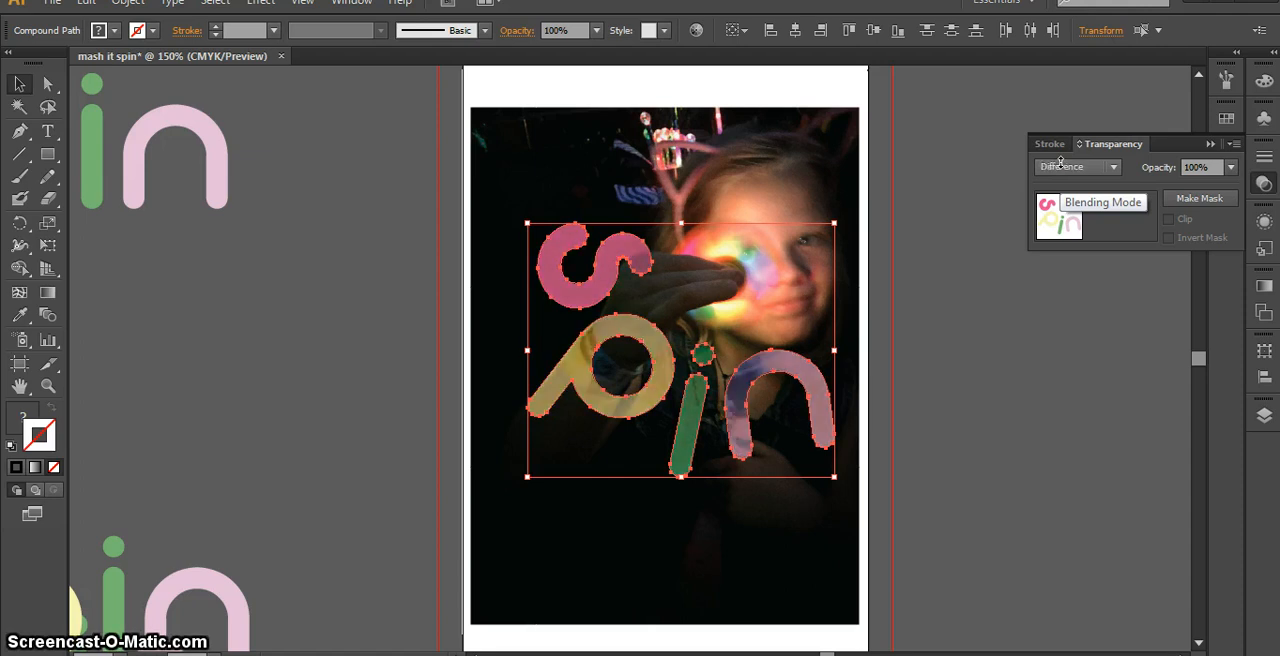
{"action": "left_click", "coordinate": [934, 329]}
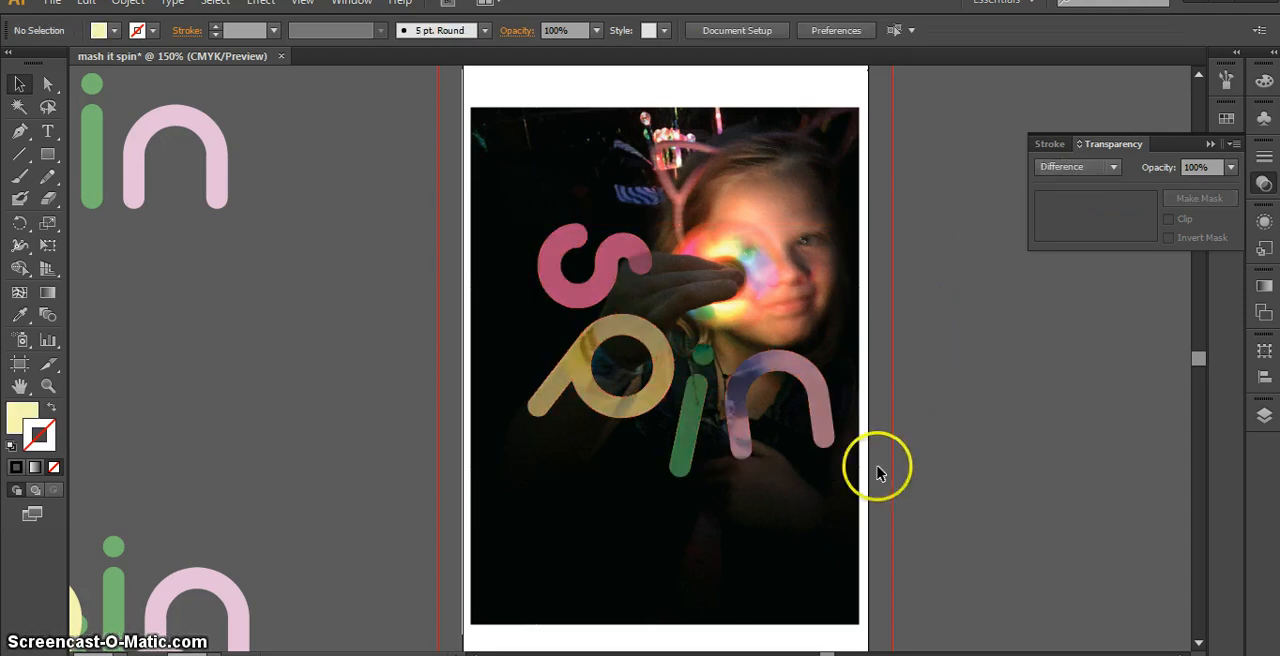
Make two successive copies of the four blended letters down and to the left, enlarging each copy beyond the previous set
{"action": "left_click", "coordinate": [830, 430]}
{"action": "left_click", "coordinate": [700, 428], "text": "shift"}
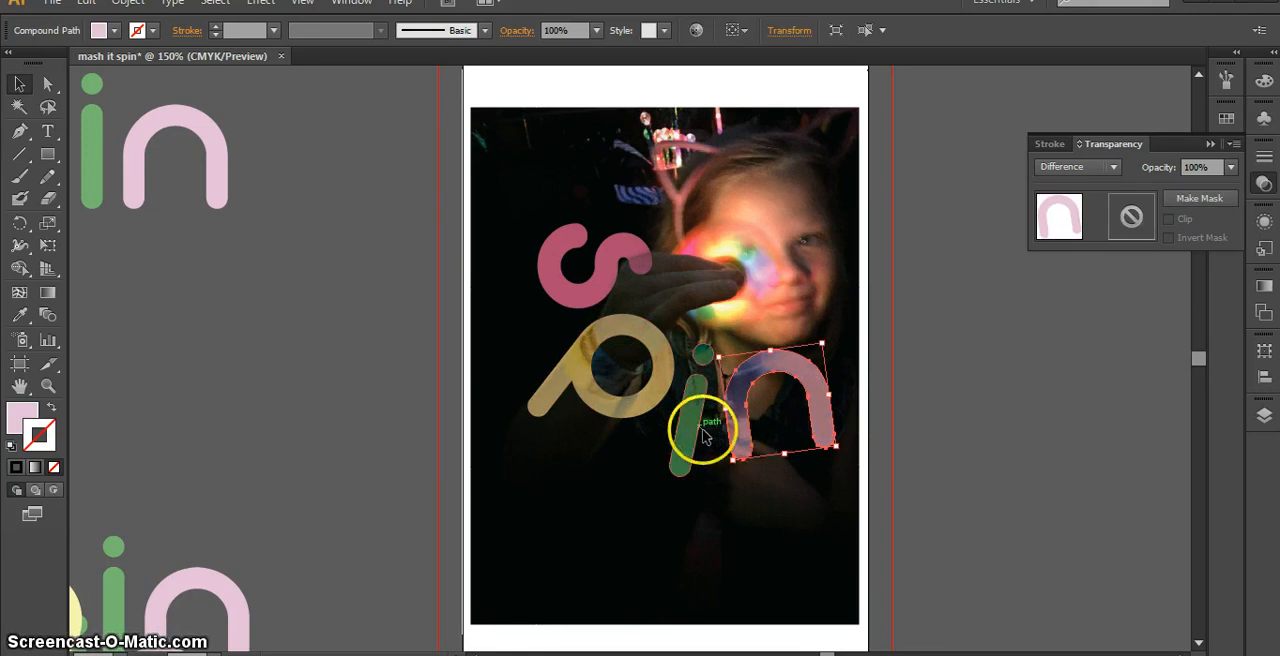
{"action": "left_click", "coordinate": [614, 402], "text": "shift"}
{"action": "left_click", "coordinate": [586, 286], "text": "shift"}
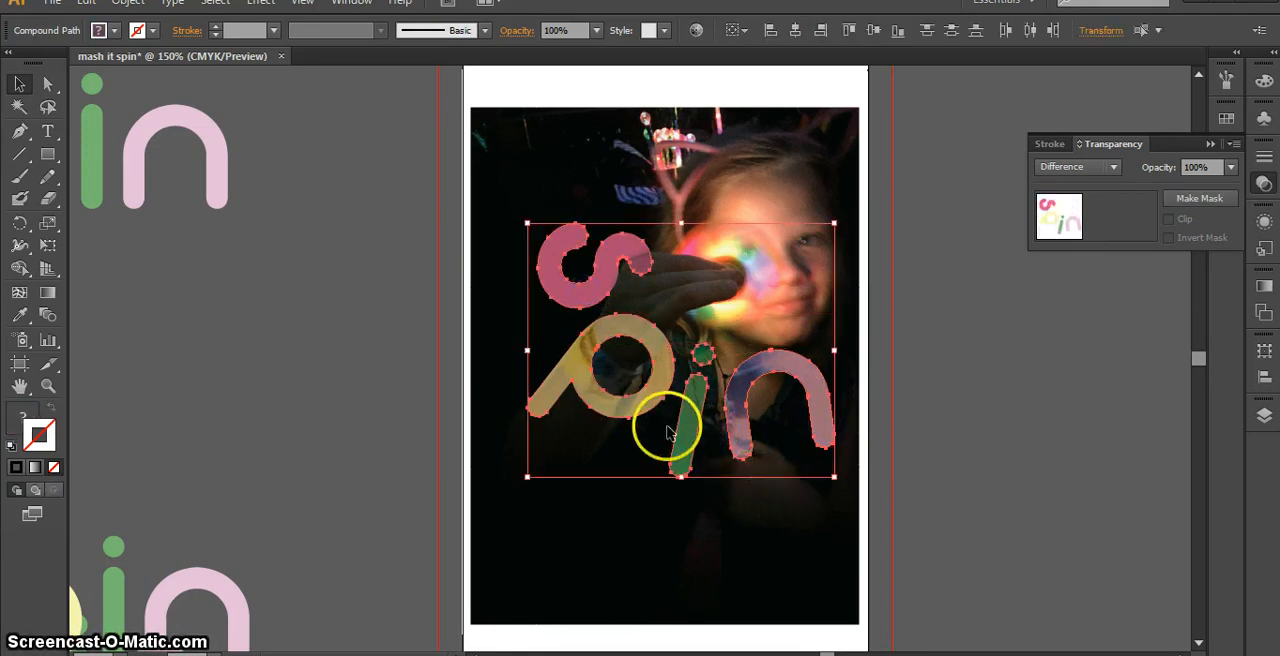
{"action": "left_click_drag", "start_coordinate": [697, 446], "coordinate": [648, 493]}
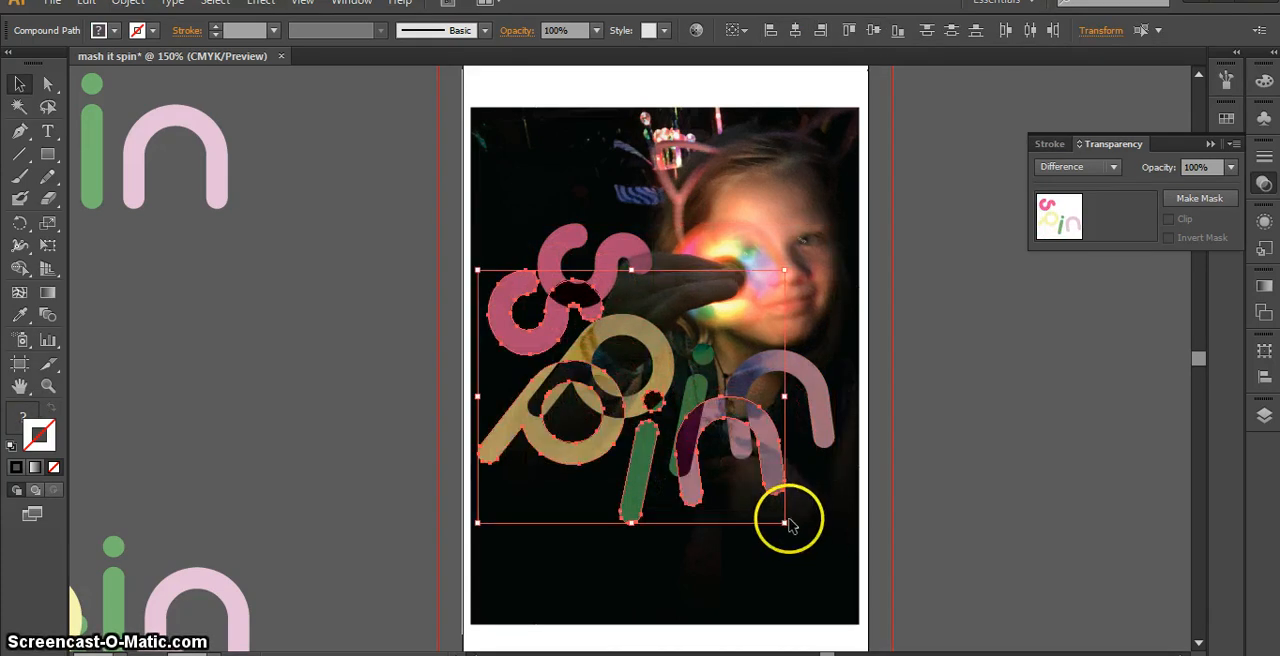
{"action": "left_click_drag", "start_coordinate": [786, 522], "coordinate": [839, 580]}
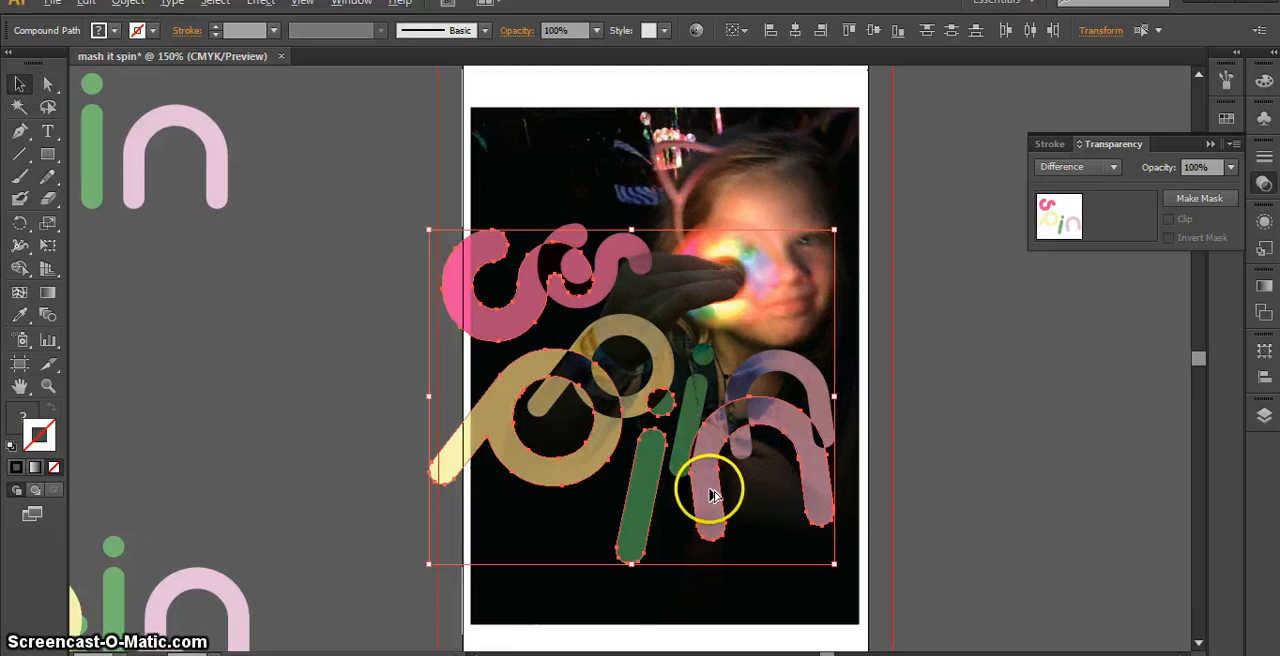
{"action": "left_click_drag", "start_coordinate": [710, 495], "coordinate": [680, 565]}
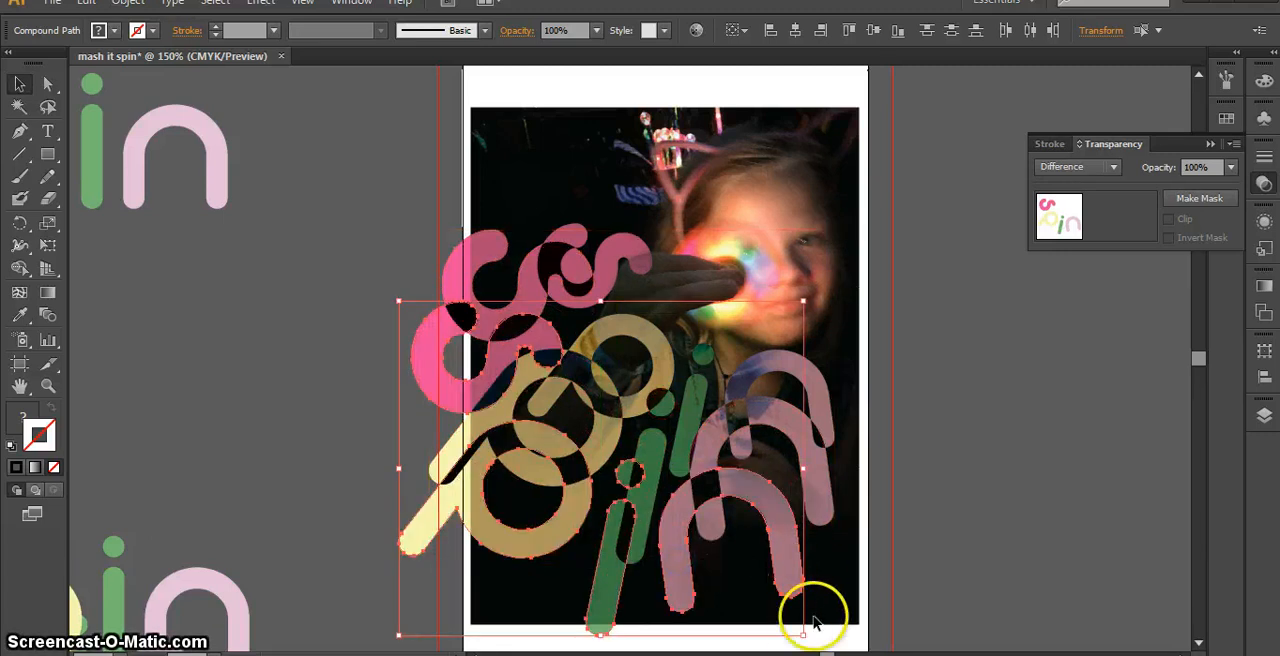
{"action": "left_click_drag", "start_coordinate": [805, 299], "coordinate": [913, 243]}
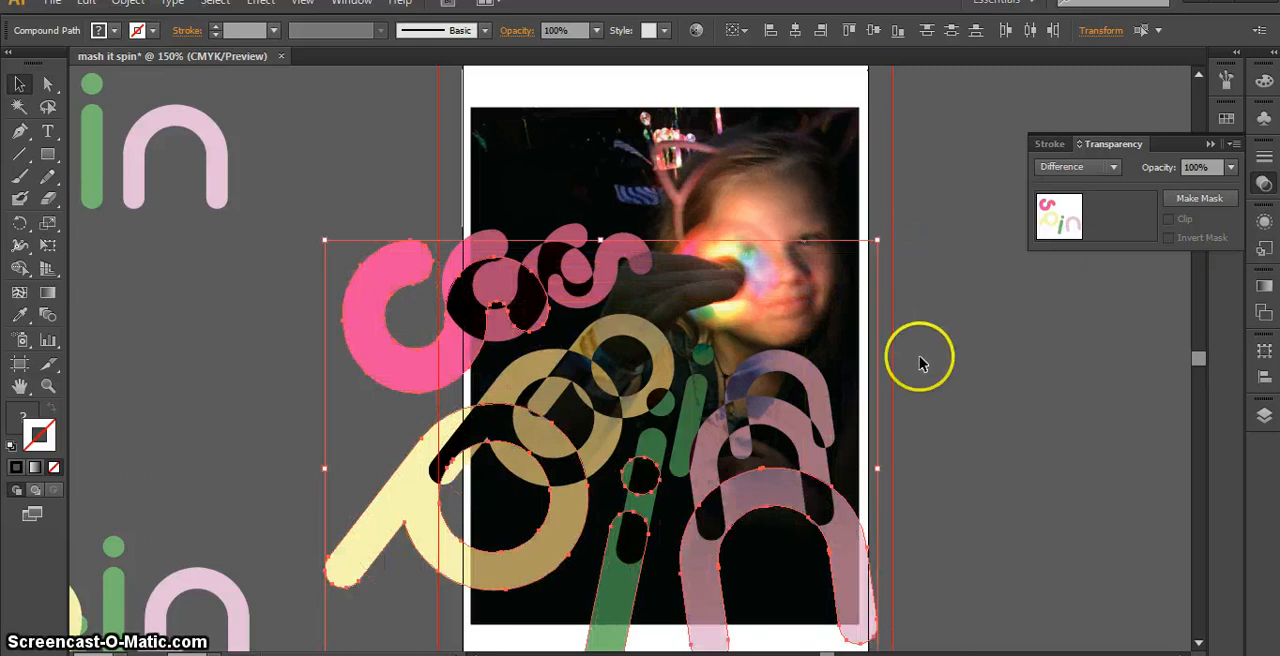
Lower the opacity of the largest letter set and set the middle letter set's opacity to 80%
{"action": "left_click", "coordinate": [1233, 168]}
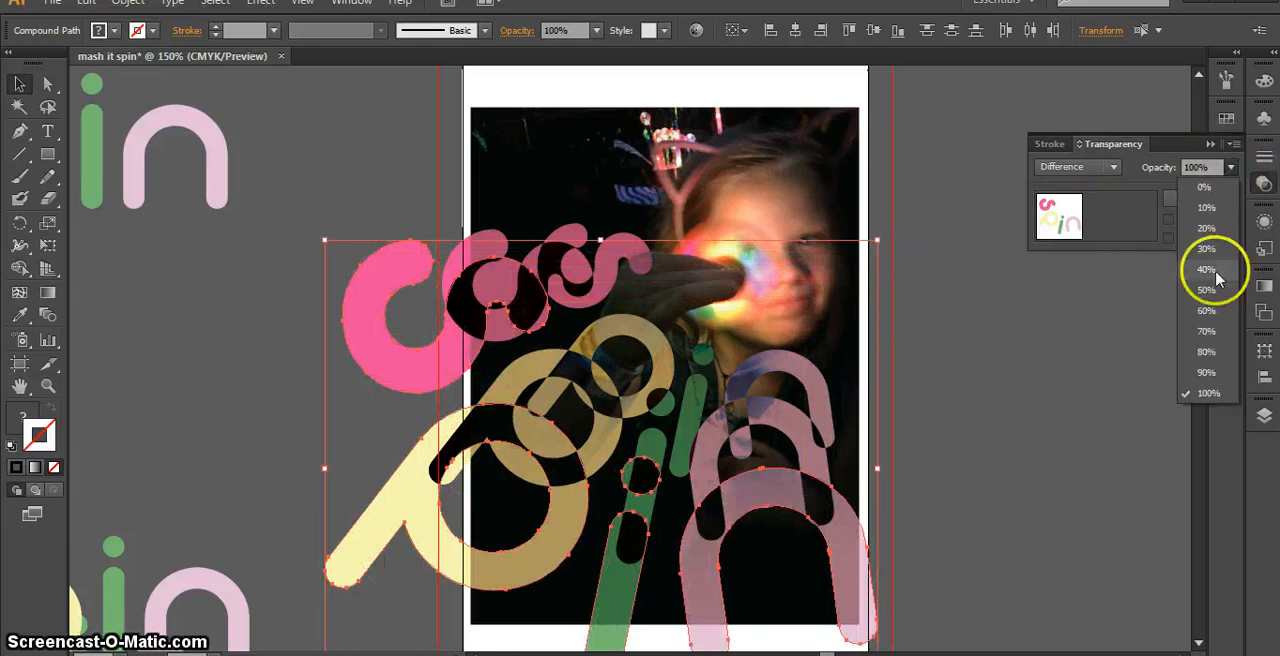
{"action": "left_click", "coordinate": [1208, 298]}
{"action": "left_click", "coordinate": [706, 465]}
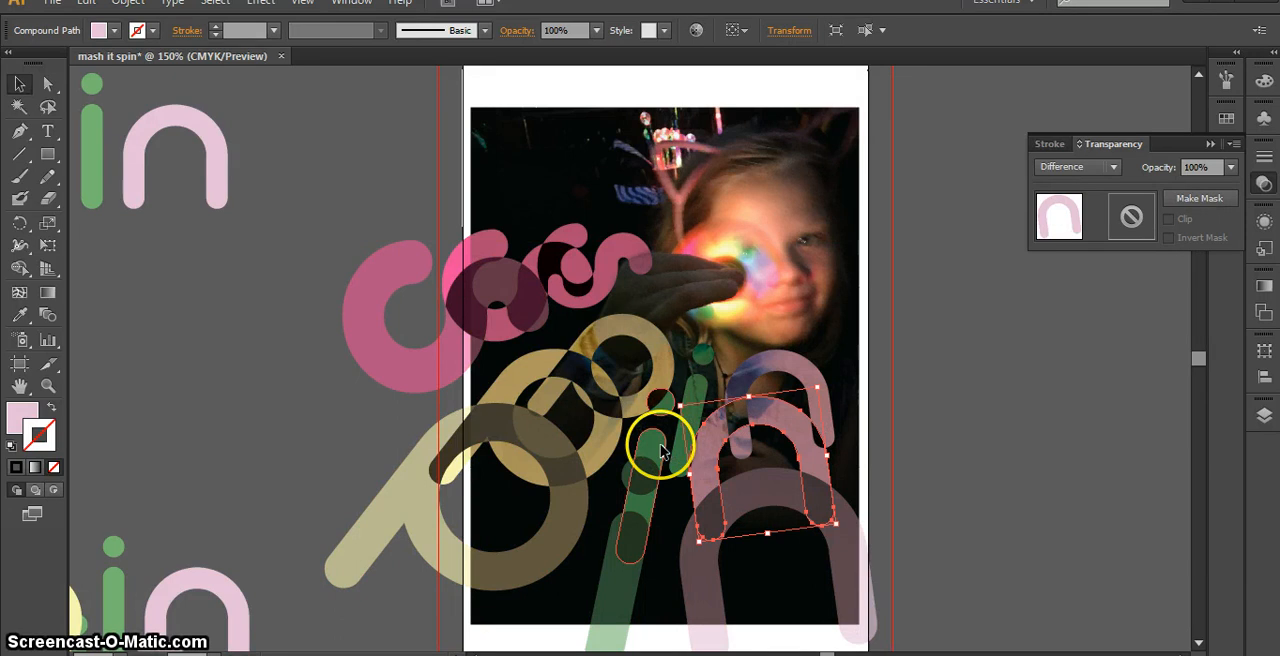
{"action": "left_click", "coordinate": [660, 450], "text": "shift"}
{"action": "left_click", "coordinate": [595, 410], "text": "shift"}
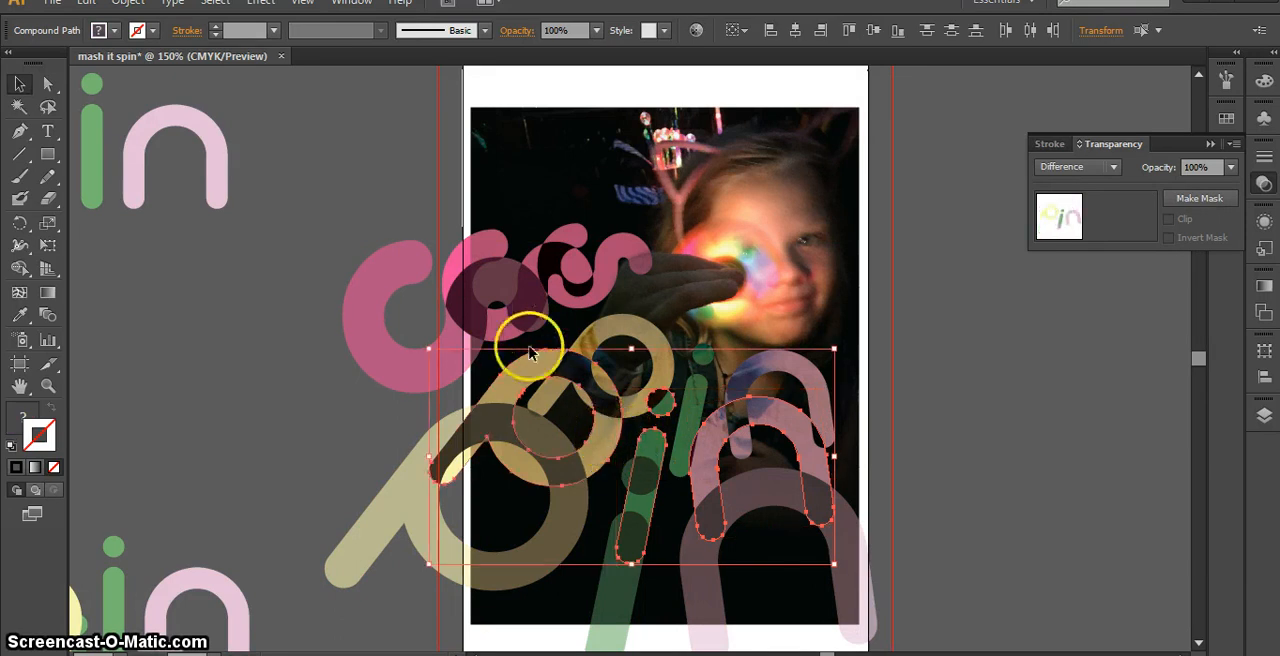
{"action": "left_click", "coordinate": [549, 262], "text": "shift"}
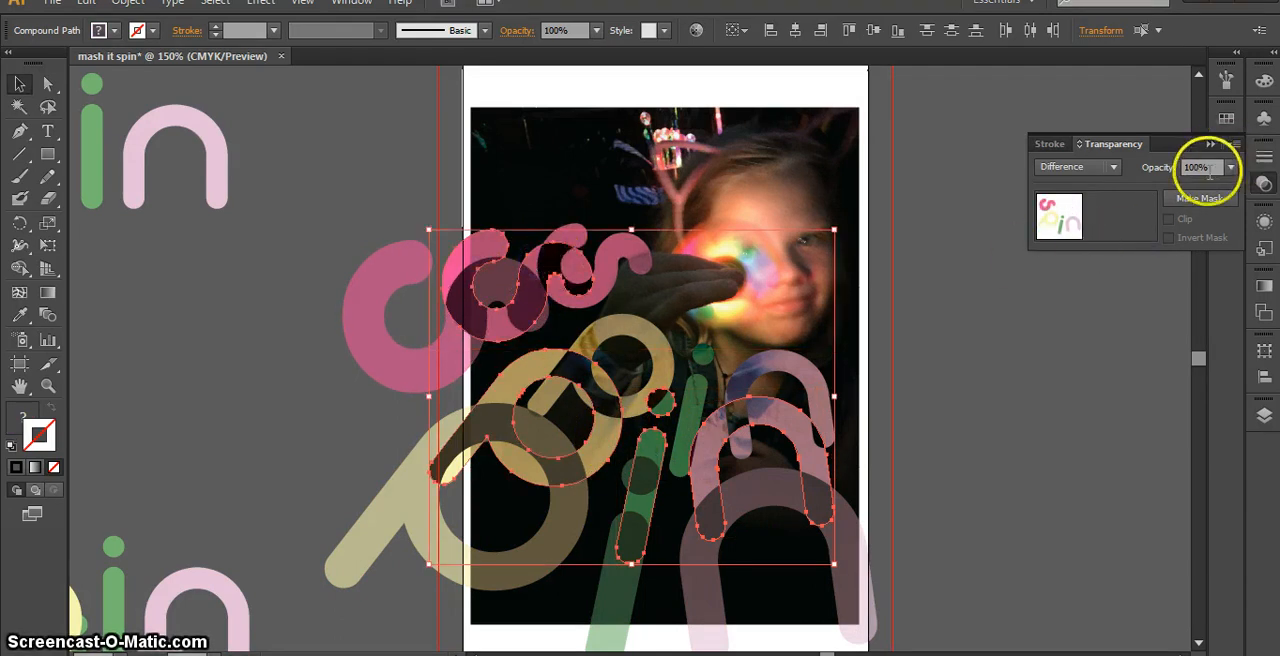
{"action": "left_click", "coordinate": [1231, 167]}
{"action": "left_click", "coordinate": [1211, 349]}
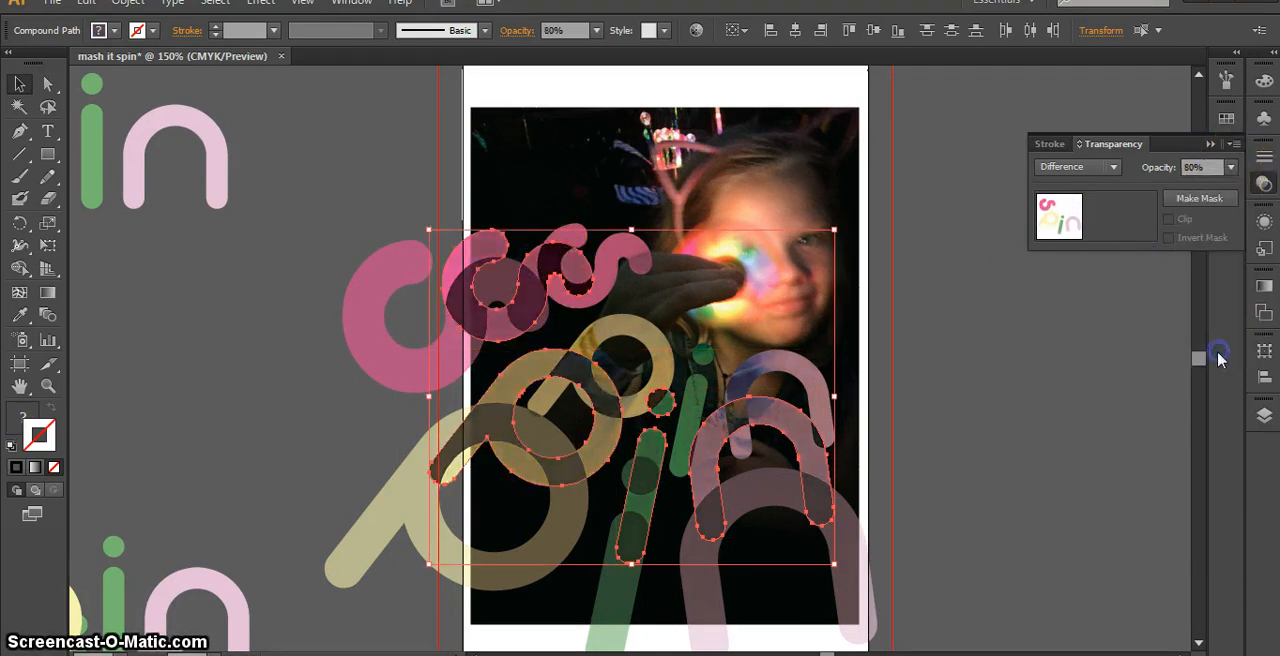
{"action": "left_click", "coordinate": [998, 385]}
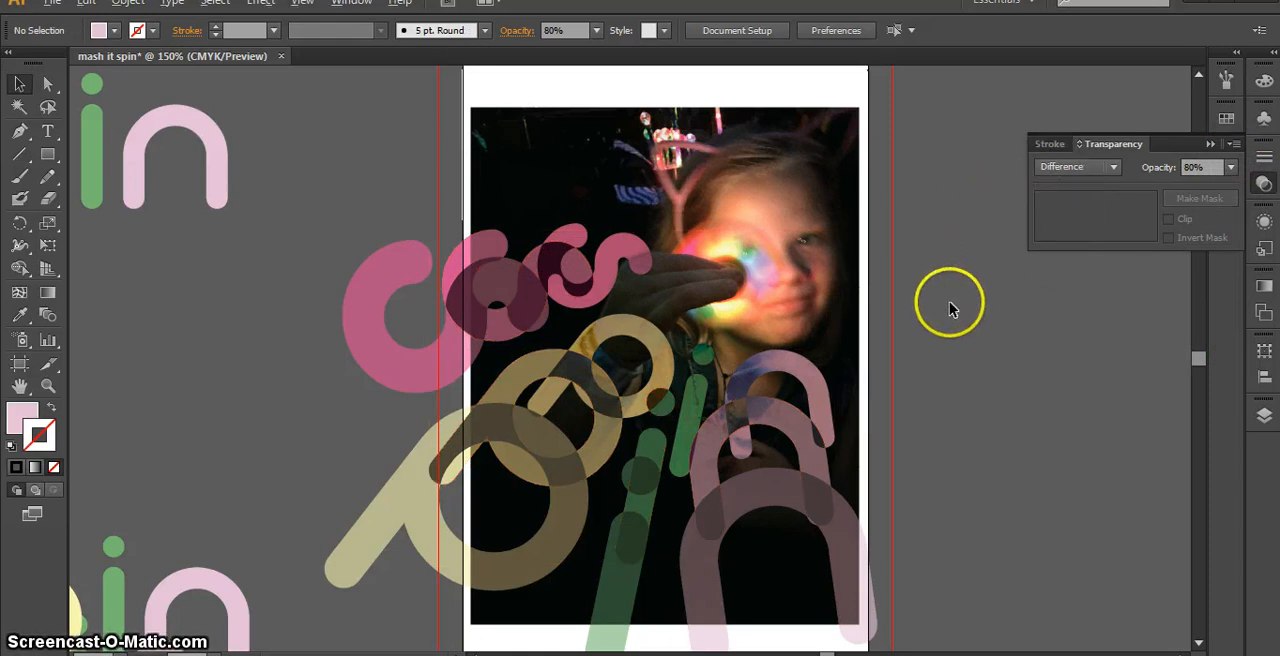
Shrink the artboard on all four sides to about 3.85 by 5.14 in so it fits the photo's edges
{"action": "scroll", "coordinate": [950, 308], "scroll_direction": "down", "scroll_amount": 1}
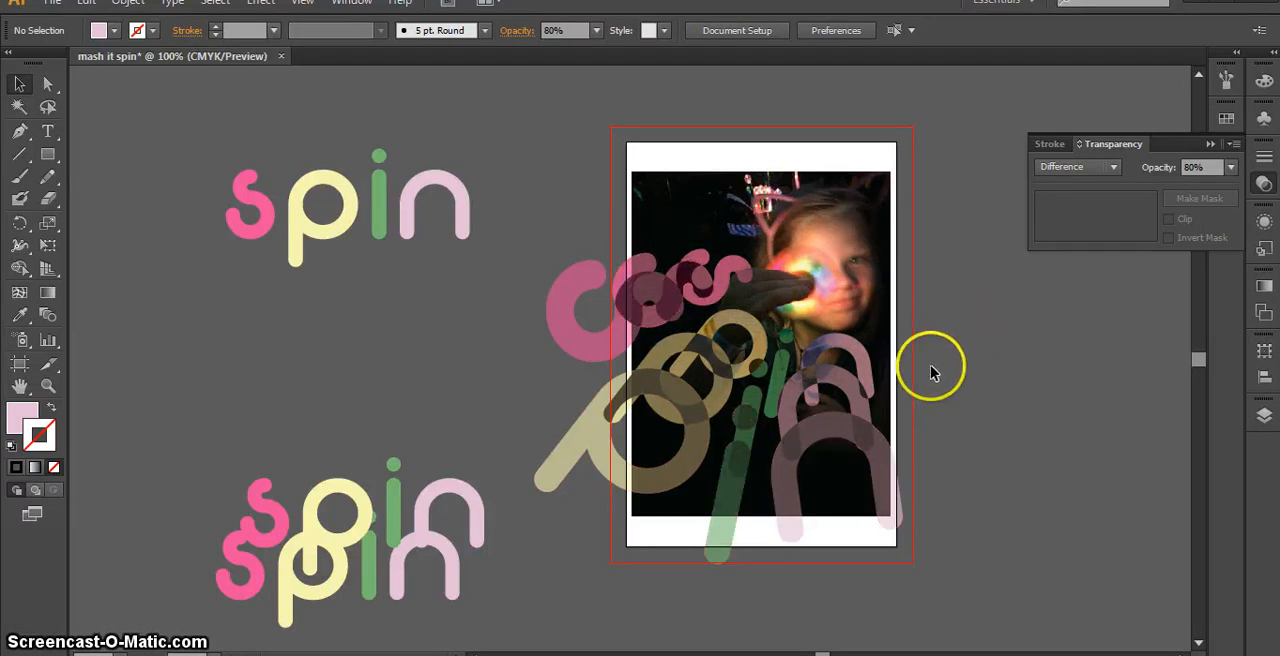
{"action": "scroll", "coordinate": [933, 383], "scroll_direction": "up", "scroll_amount": 1}
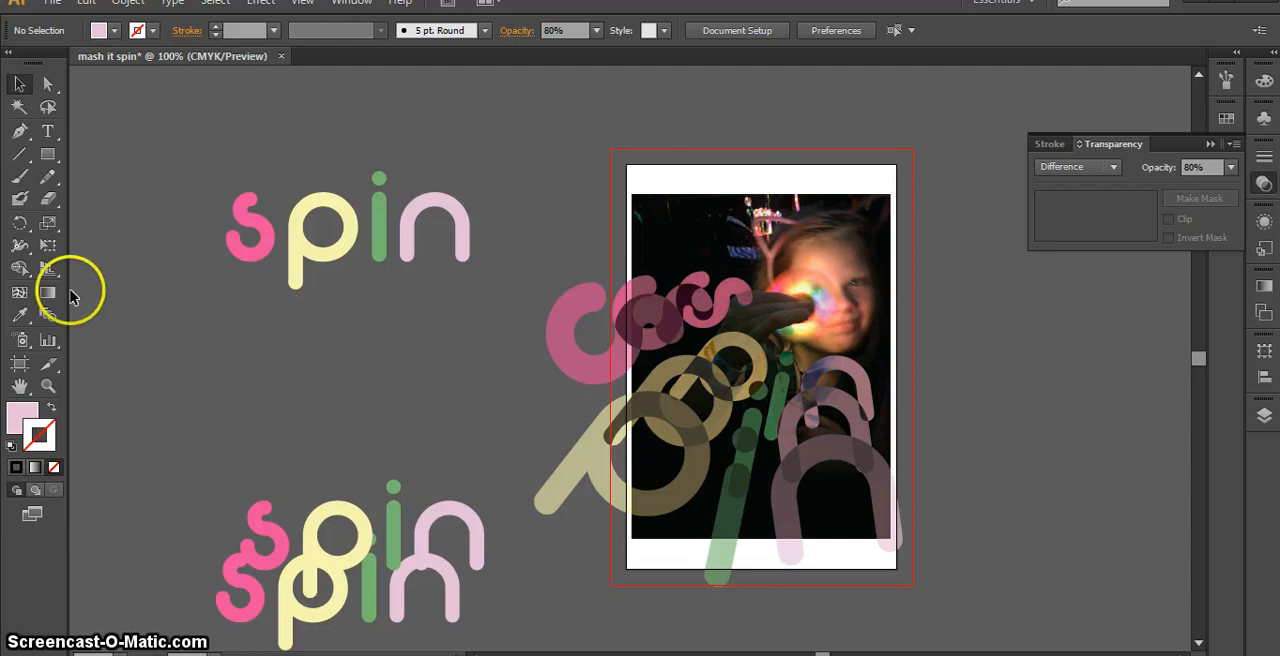
{"action": "left_click", "coordinate": [20, 366]}
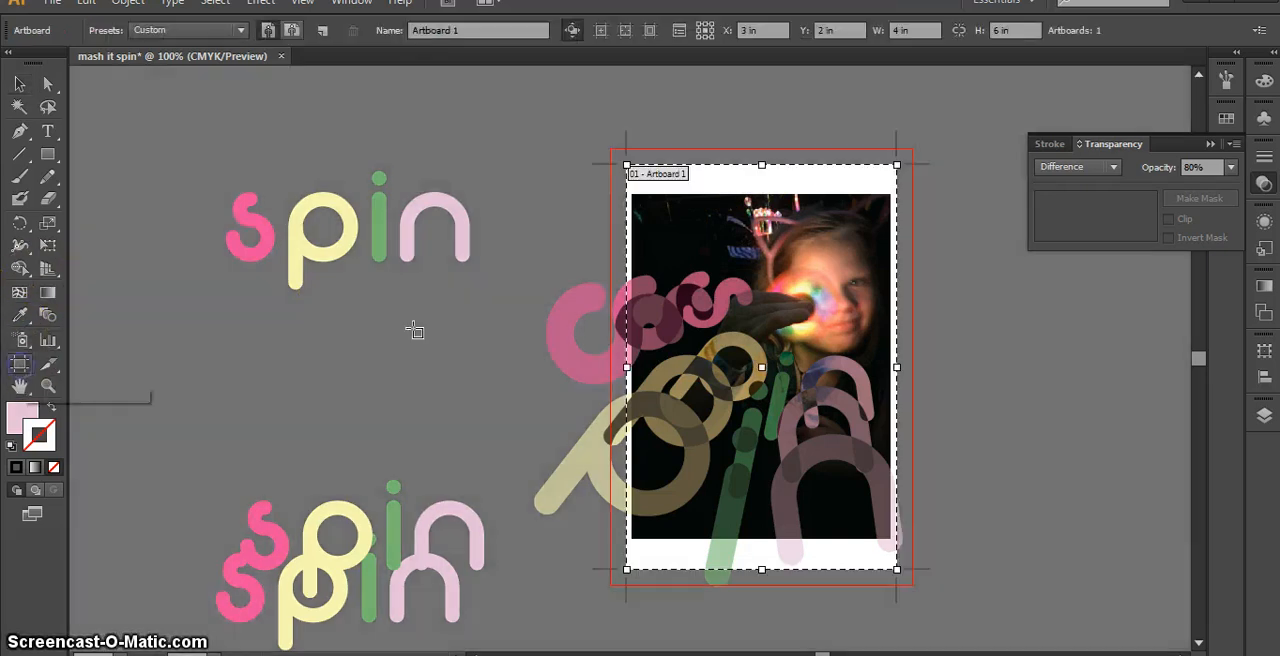
{"action": "left_click_drag", "start_coordinate": [763, 165], "coordinate": [800, 202]}
{"action": "left_click_drag", "start_coordinate": [899, 382], "coordinate": [891, 381]}
{"action": "left_click_drag", "start_coordinate": [759, 569], "coordinate": [757, 539]}
{"action": "mouse_move", "coordinate": [627, 365]}
{"action": "left_mouse_down"}
{"action": "mouse_move", "coordinate": [614, 366]}
{"action": "mouse_move", "coordinate": [631, 365]}
{"action": "left_mouse_up"}
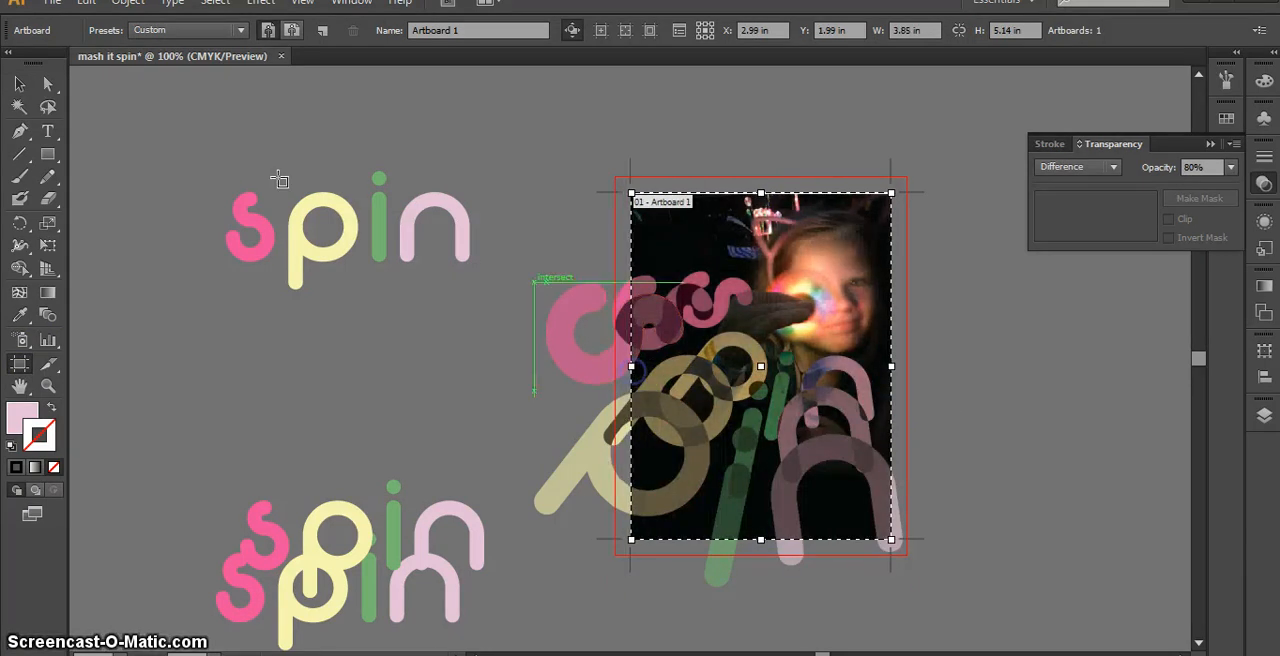
Save the document as the Illustrator file "mash it spin" in the VAT 9th folder on the H: drive
{"action": "left_click", "coordinate": [50, 5]}
{"action": "left_click", "coordinate": [115, 172]}
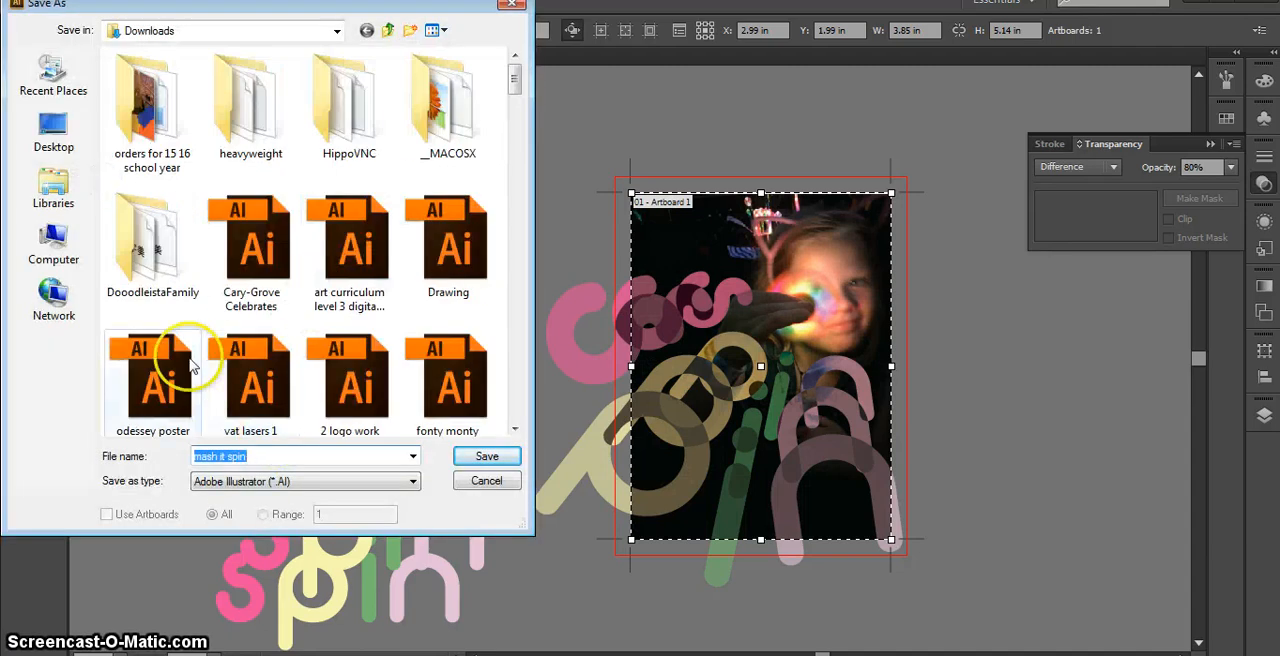
{"action": "left_click", "coordinate": [48, 248]}
{"action": "double_click", "coordinate": [118, 246]}
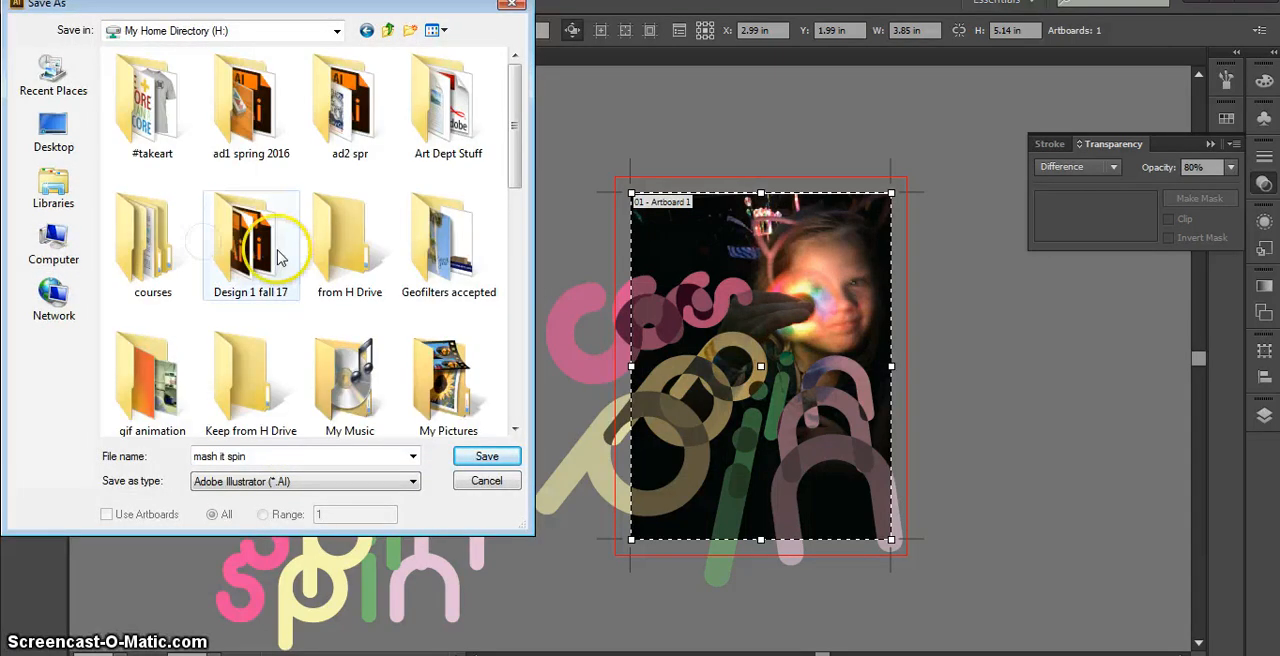
{"action": "scroll", "coordinate": [277, 245], "scroll_direction": "down", "scroll_amount": 5}
{"action": "scroll", "coordinate": [400, 160], "scroll_direction": "up", "scroll_amount": 1}
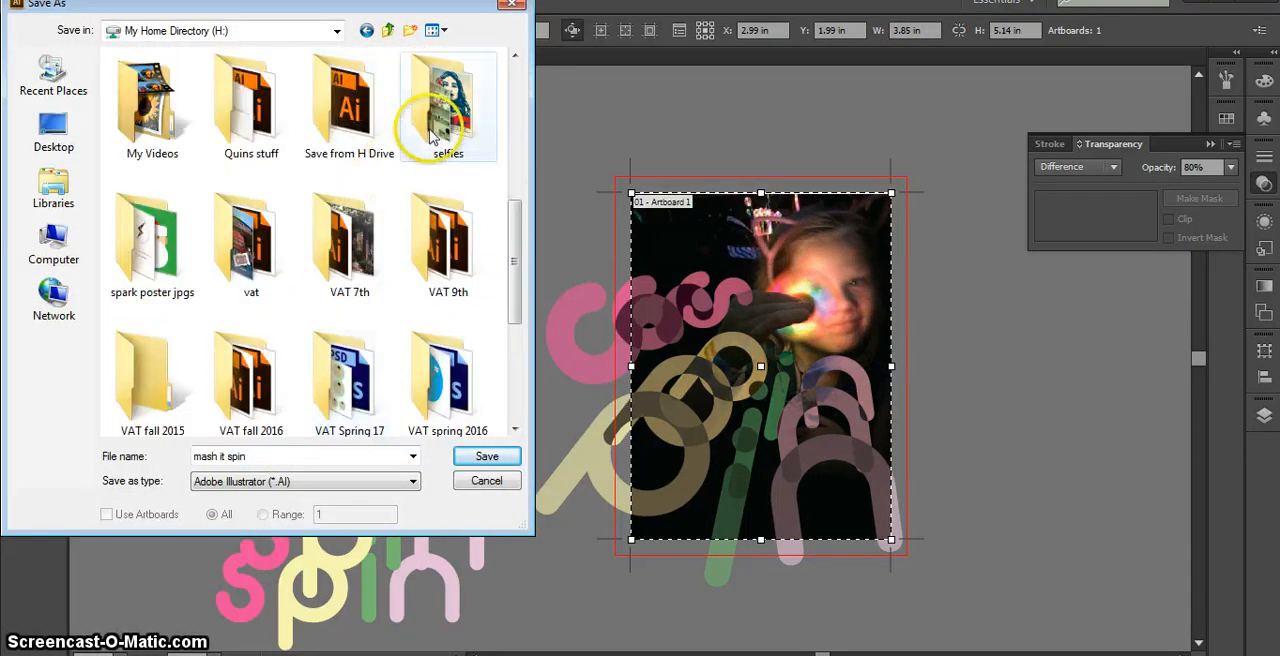
{"action": "double_click", "coordinate": [452, 258]}
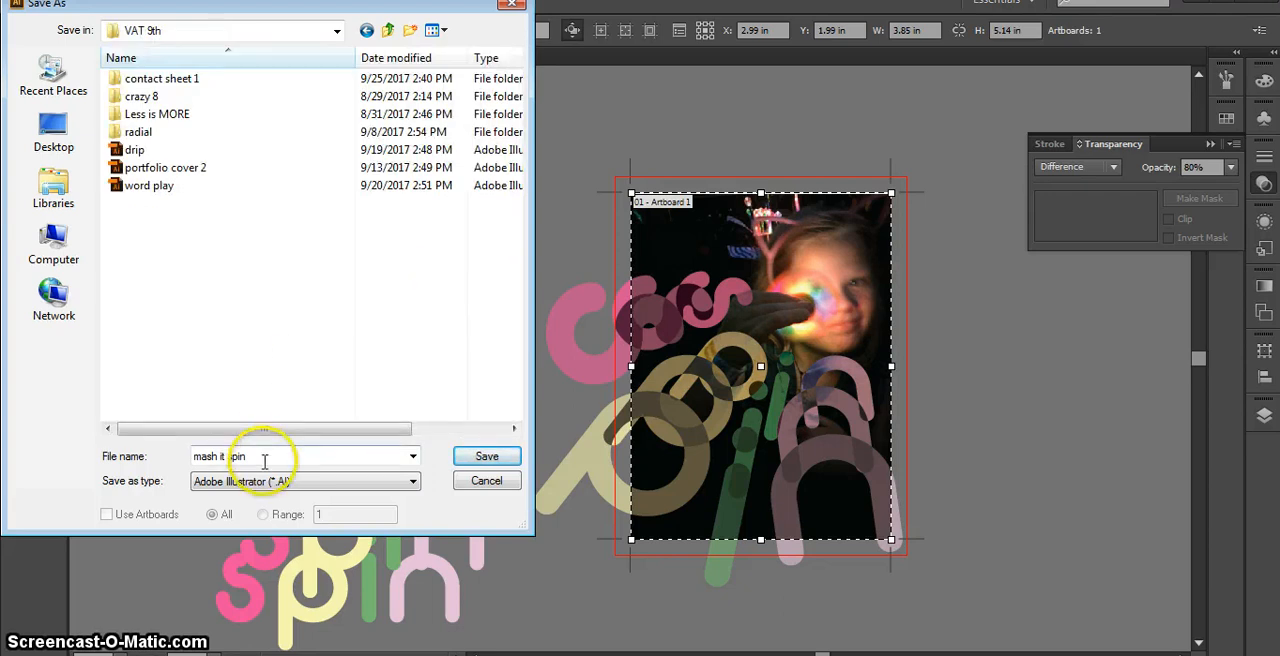
{"action": "left_click", "coordinate": [487, 456]}
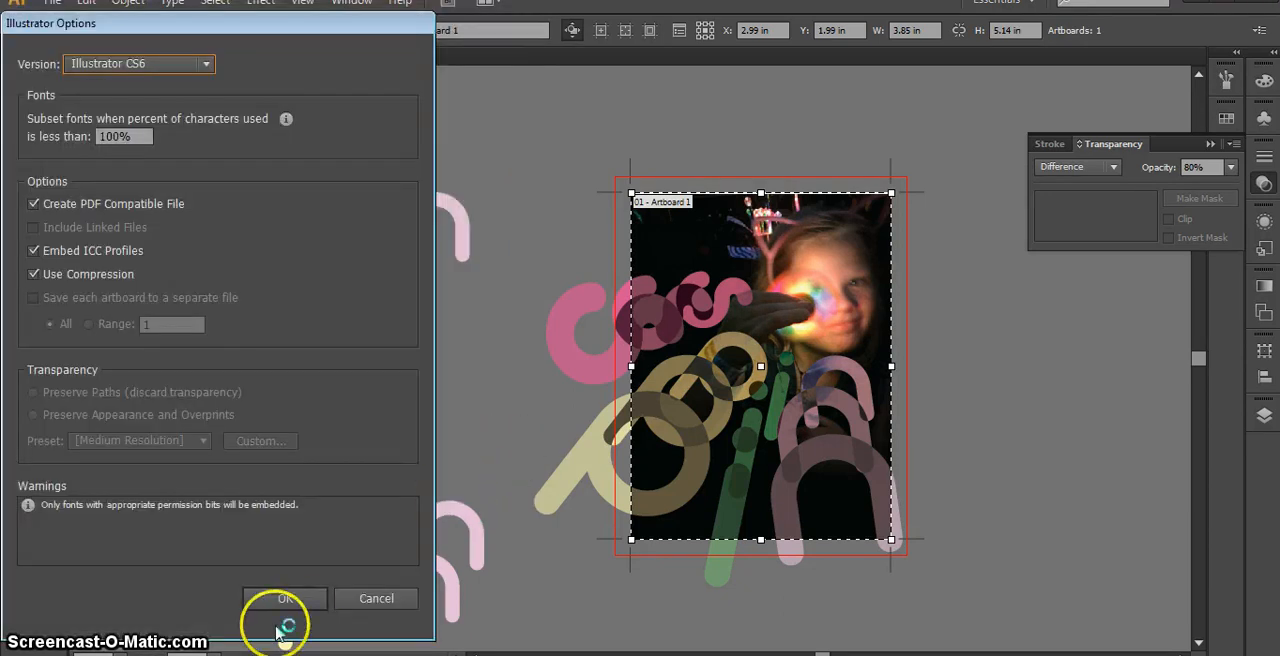
{"action": "left_click", "coordinate": [270, 600]}
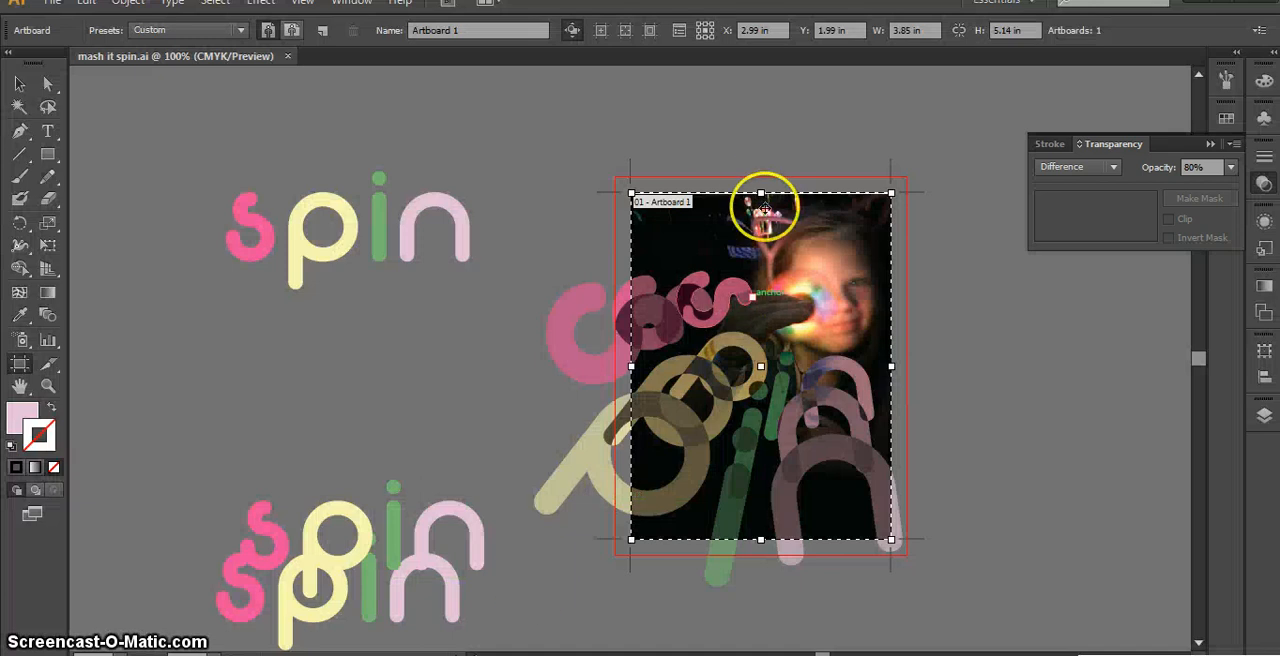
Trim the artboard's top edge to a height of 5.11 in and check the artwork in the Save for Web preview
{"action": "left_click_drag", "start_coordinate": [760, 193], "coordinate": [761, 195]}
{"action": "left_click", "coordinate": [22, 10]}
{"action": "left_click", "coordinate": [55, 8]}
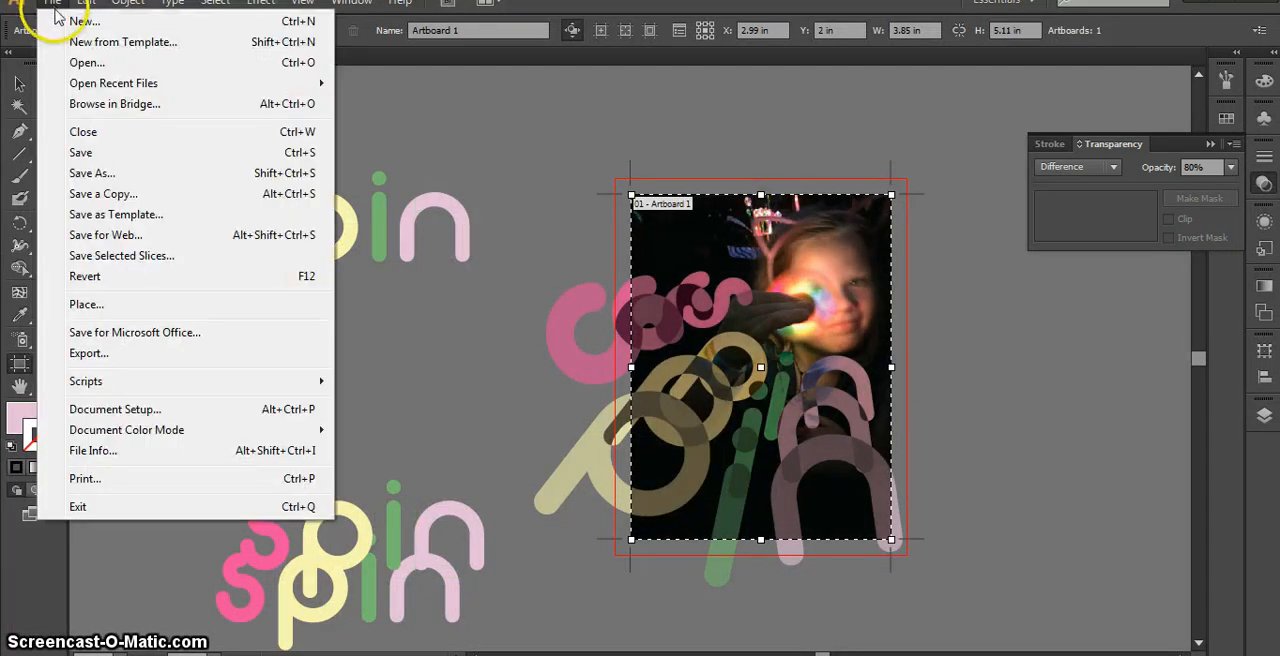
{"action": "left_click", "coordinate": [110, 233]}
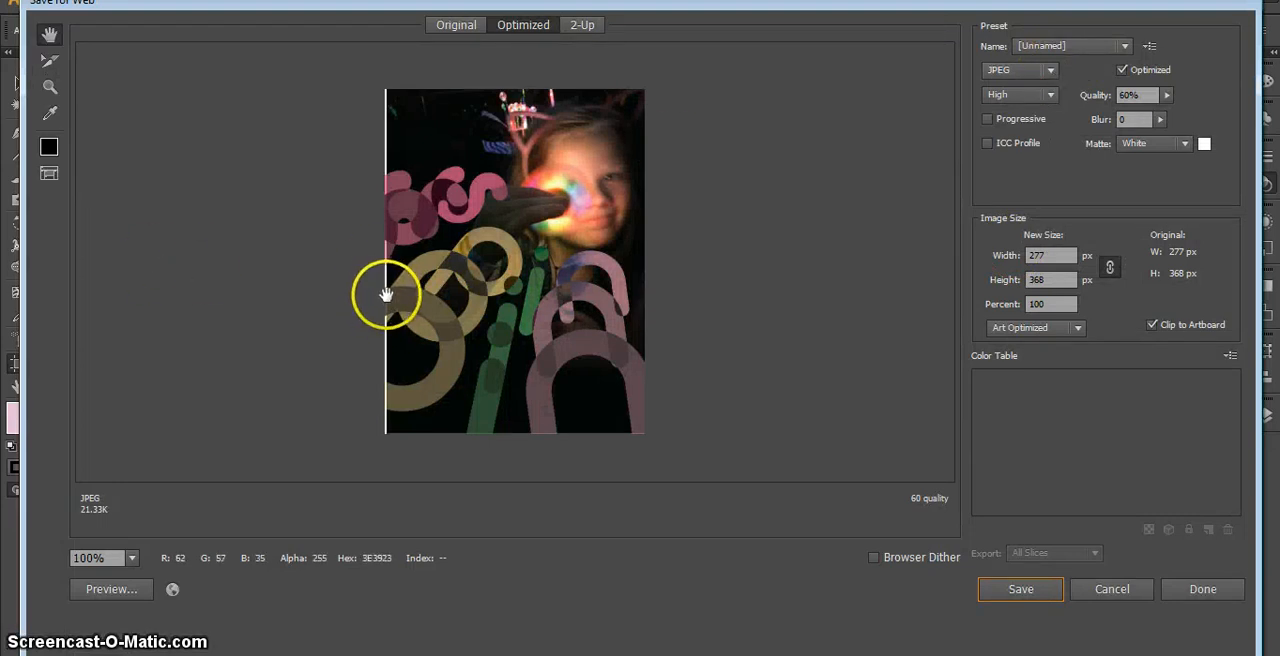
{"action": "left_click", "coordinate": [1198, 589]}
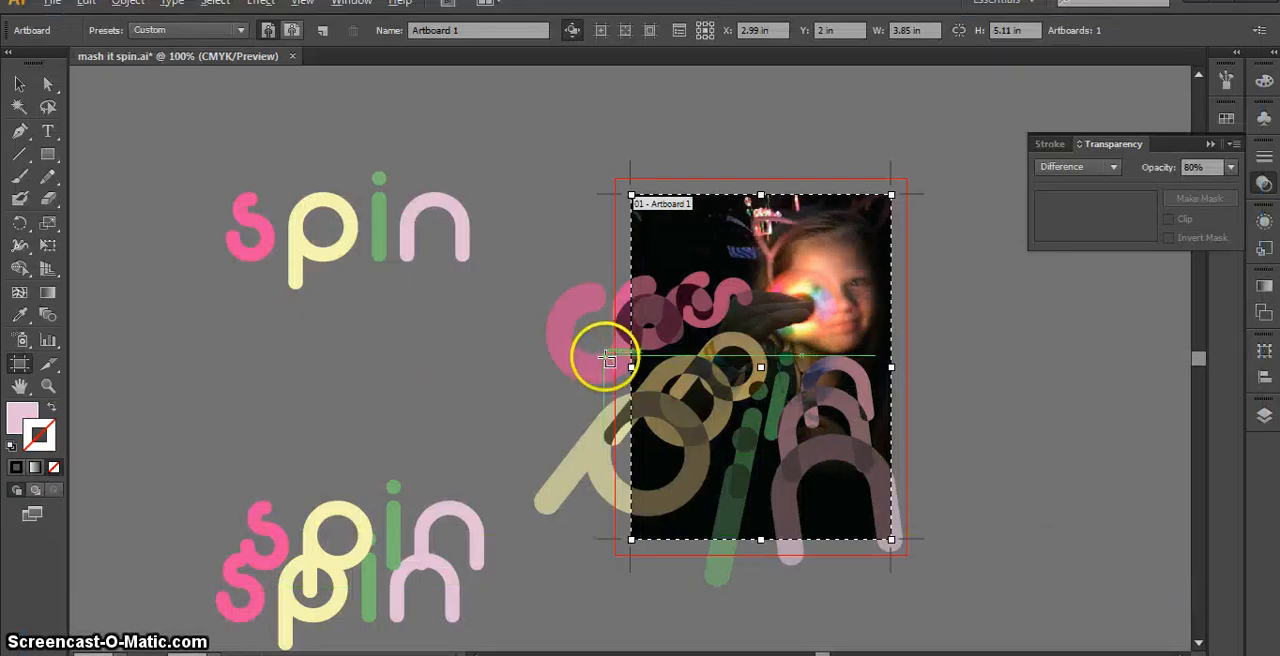
Move the artboard's left edge inward past the photo's border, reducing the artboard width to 3.78 in
{"action": "scroll", "coordinate": [607, 360], "scroll_direction": "up", "scroll_amount": 1}
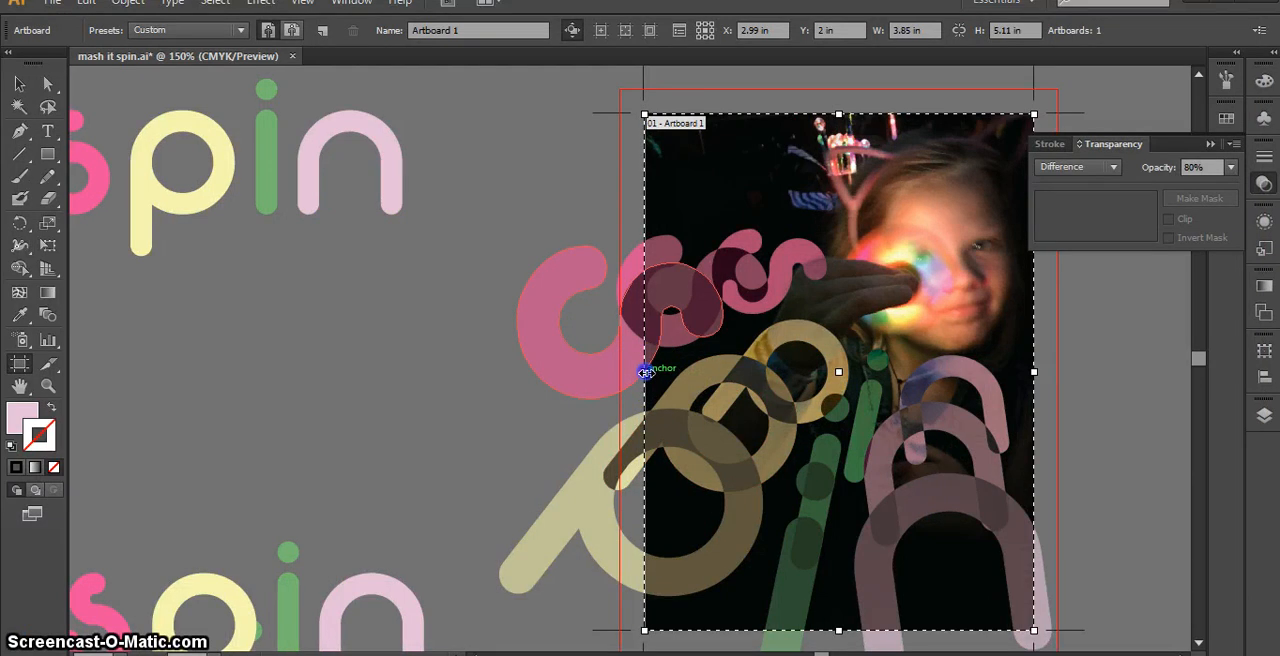
{"action": "left_click_drag", "start_coordinate": [647, 372], "coordinate": [650, 374]}
{"action": "left_click_drag", "start_coordinate": [651, 373], "coordinate": [651, 372]}
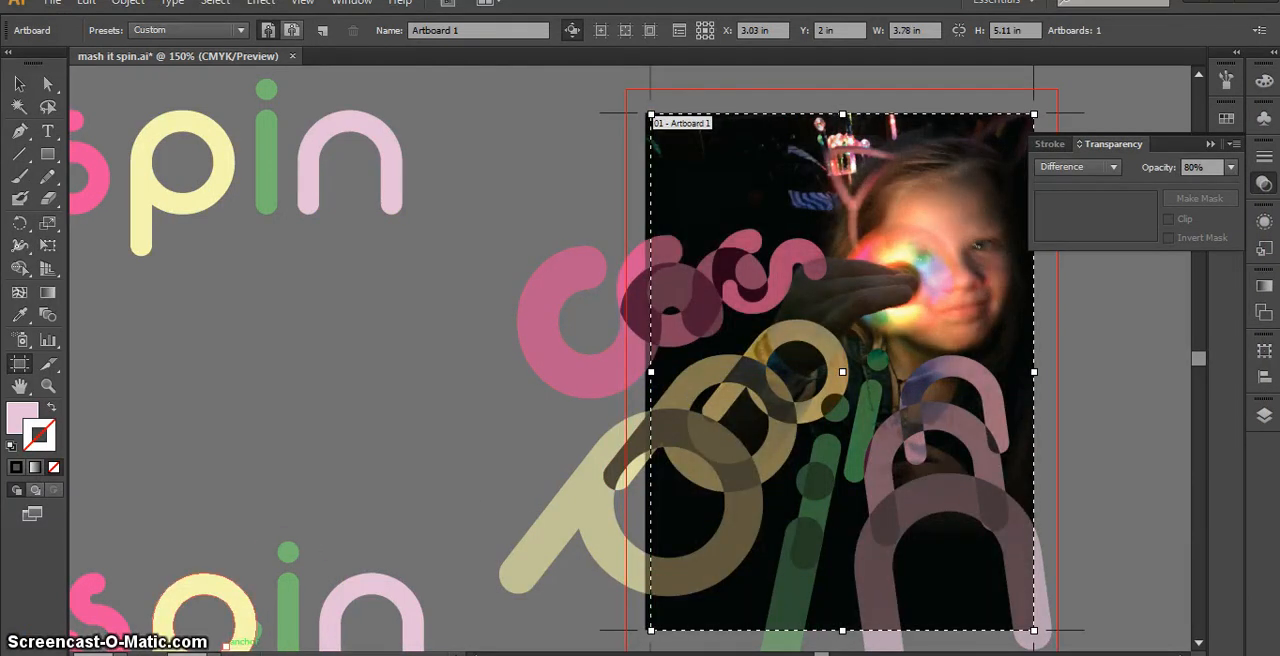